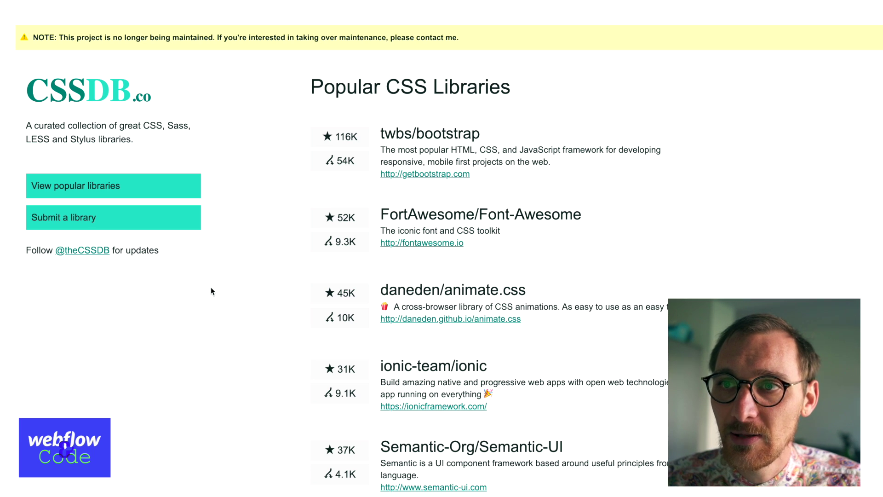
scroll(375, 269, down, 10)
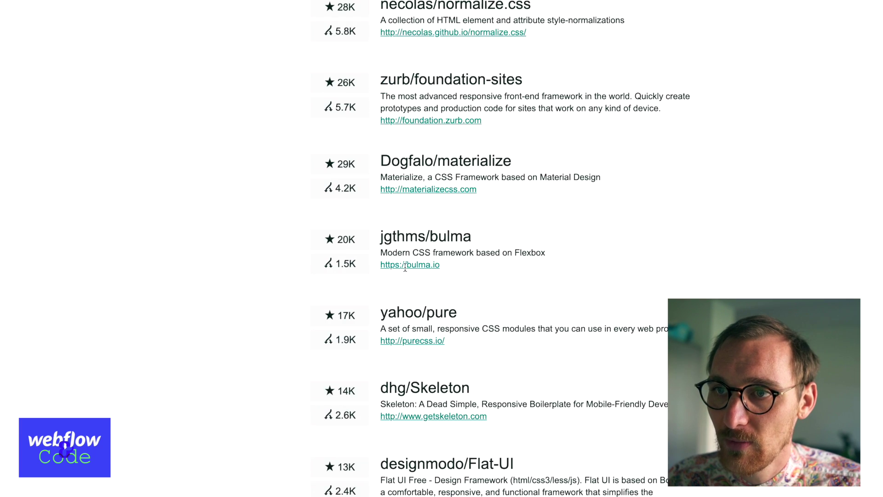
scroll(405, 267, down, 15)
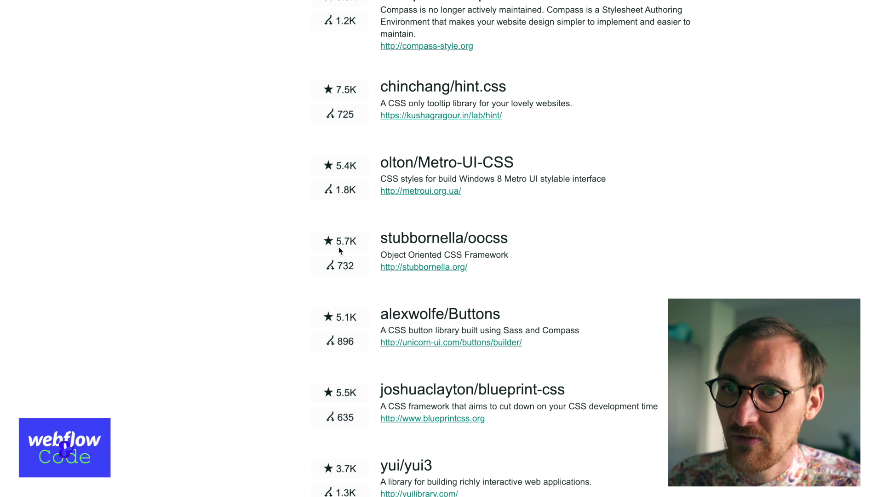
scroll(340, 248, up, 20)
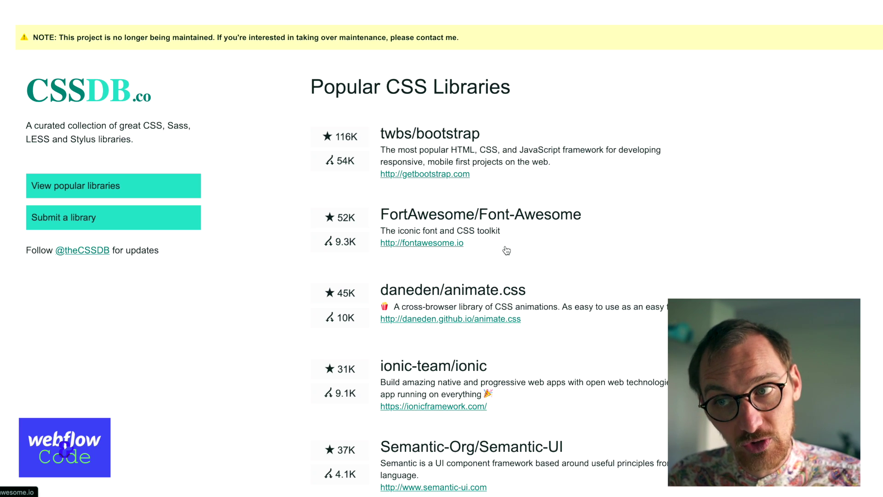
scroll(507, 250, down, 20)
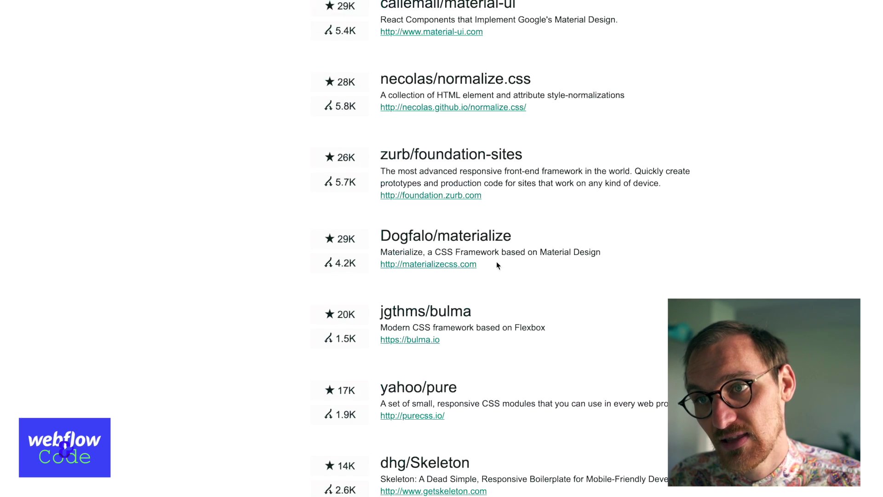
scroll(496, 261, up, 20)
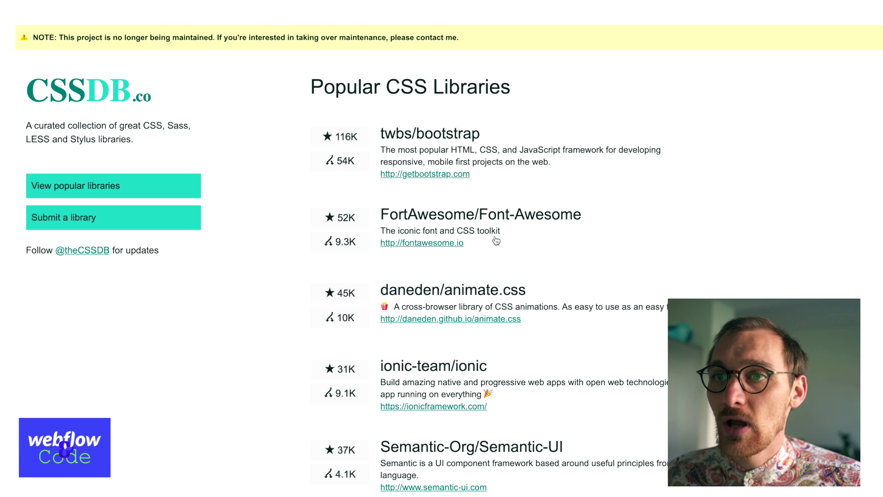
Go from the Bootstrap homepage to the Download docs' BootstrapCDN section.
click(433, 137)
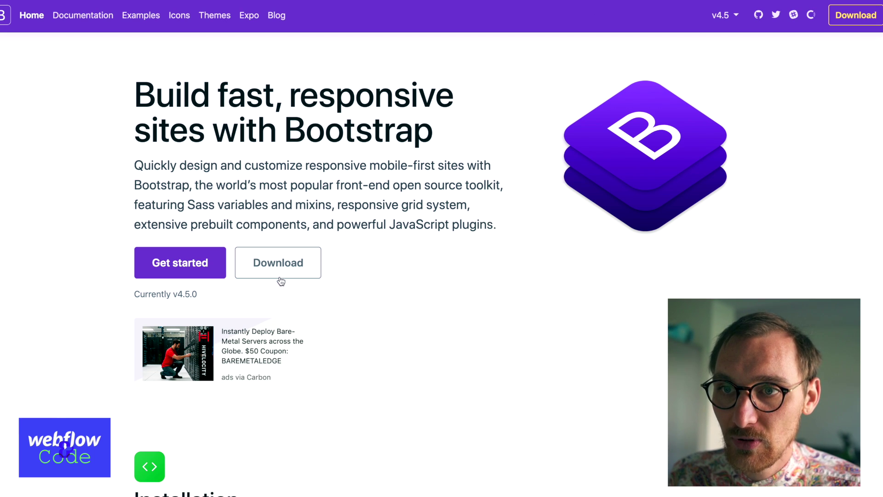
click(279, 265)
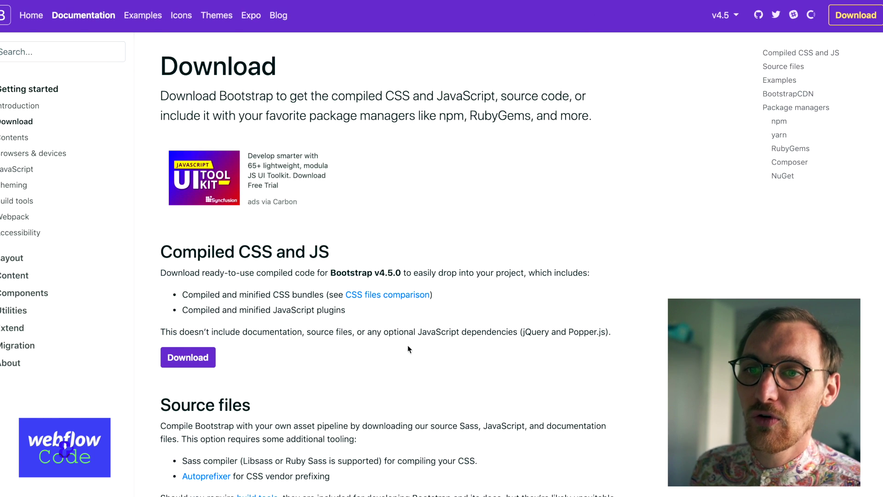
scroll(407, 347, down, 2)
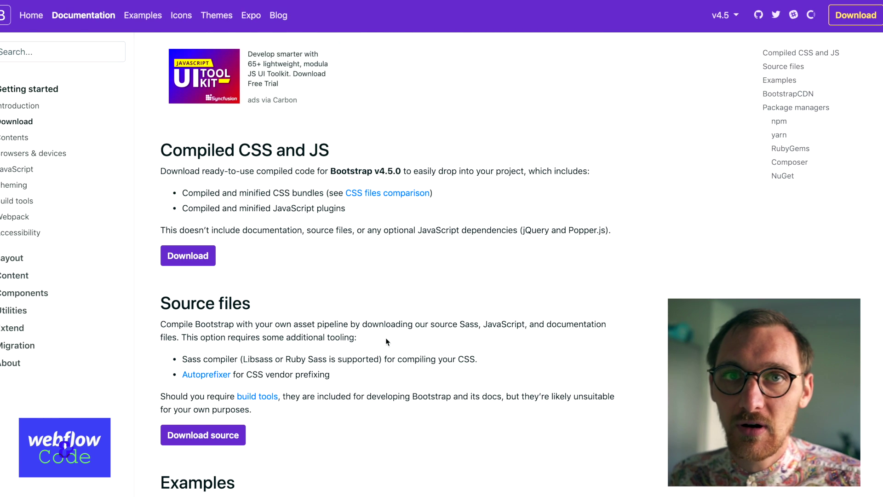
scroll(469, 340, down, 1)
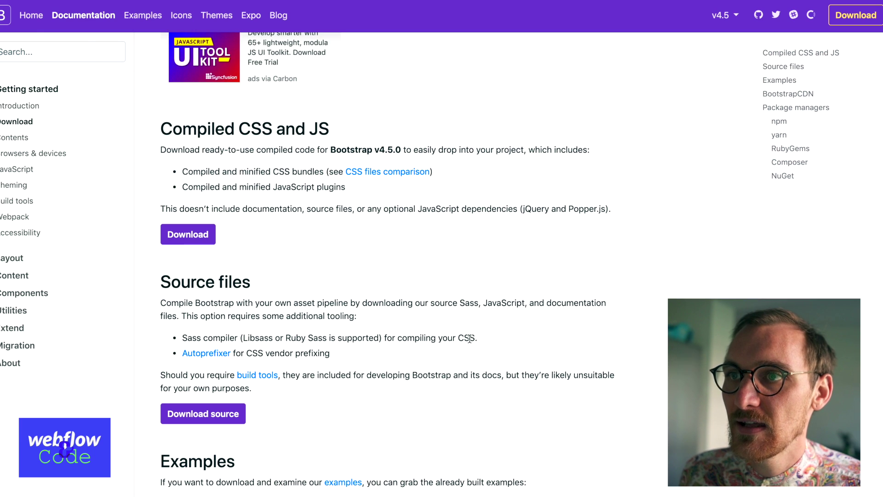
scroll(469, 339, down, 4)
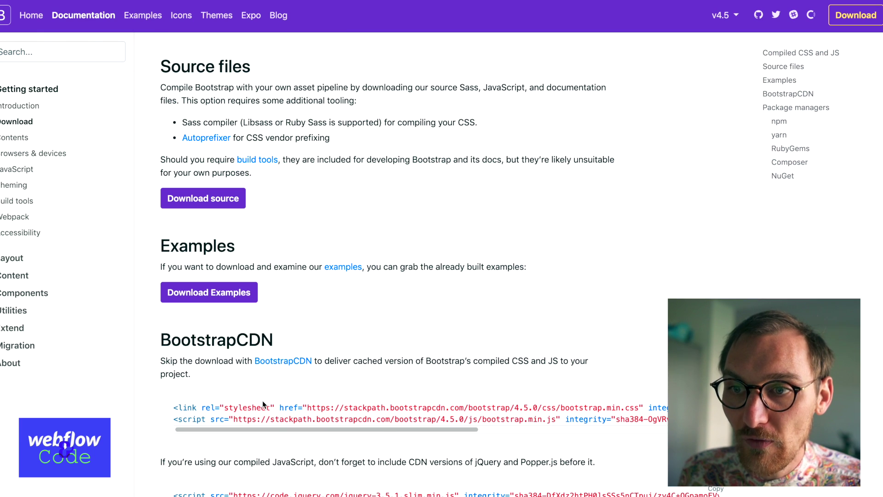
Select the whole BootstrapCDN compiled CSS <link> stylesheet line to copy.
double_click(262, 410)
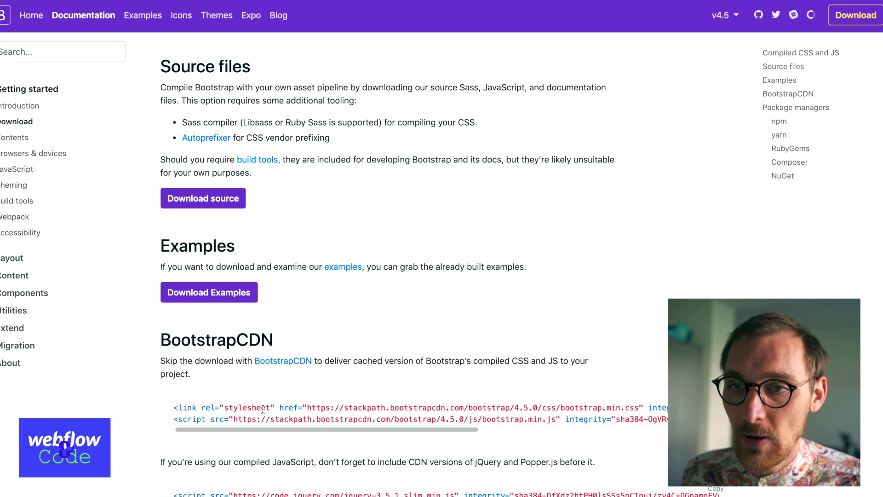
triple_click(262, 409)
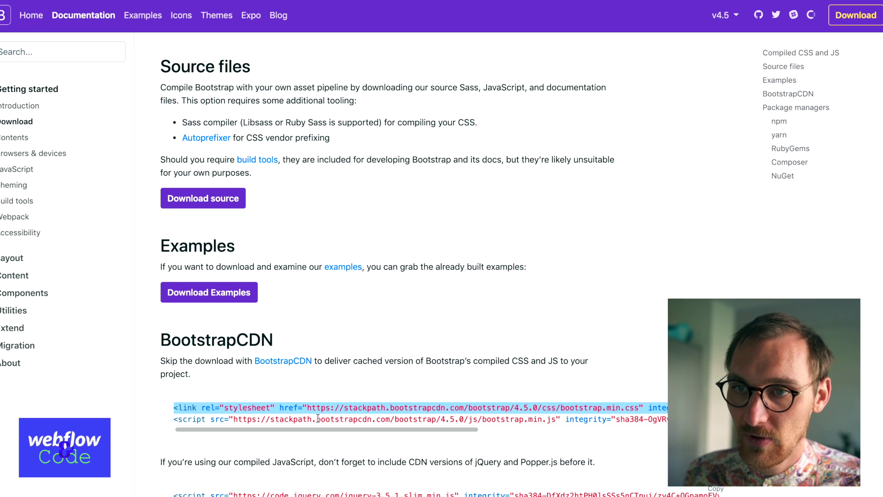
scroll(356, 402, down, 3)
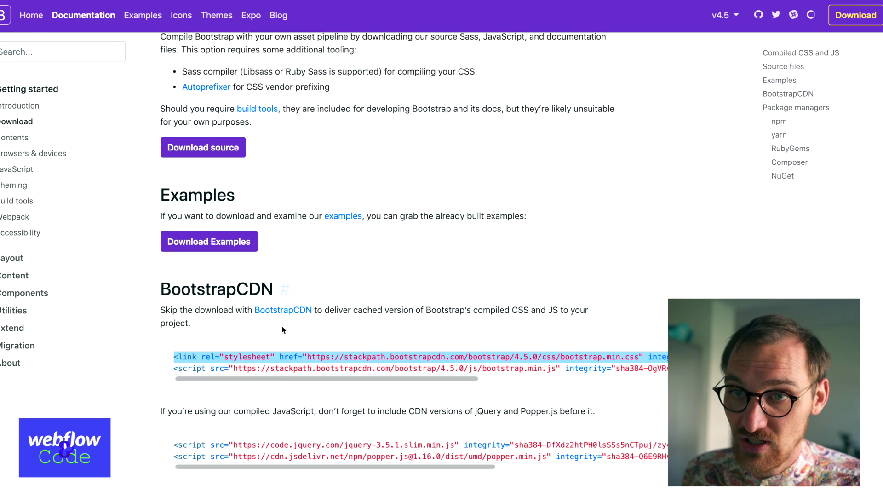
double_click(266, 300)
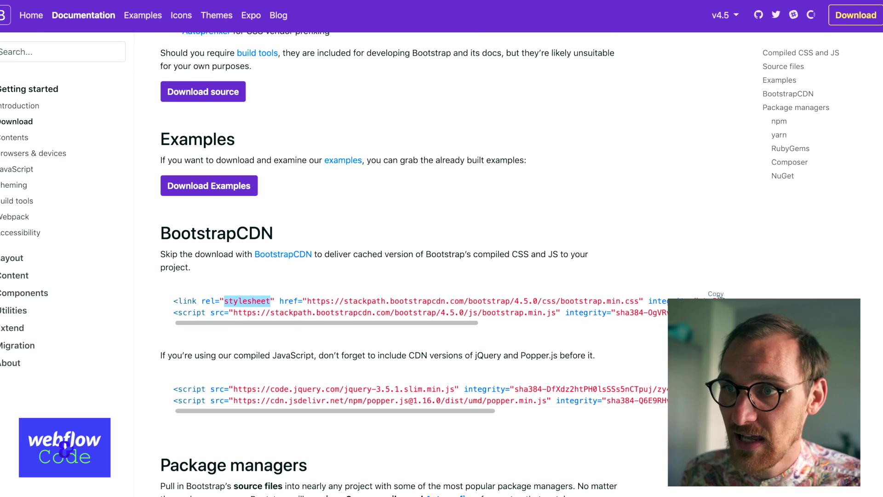
click(636, 299)
click(603, 299)
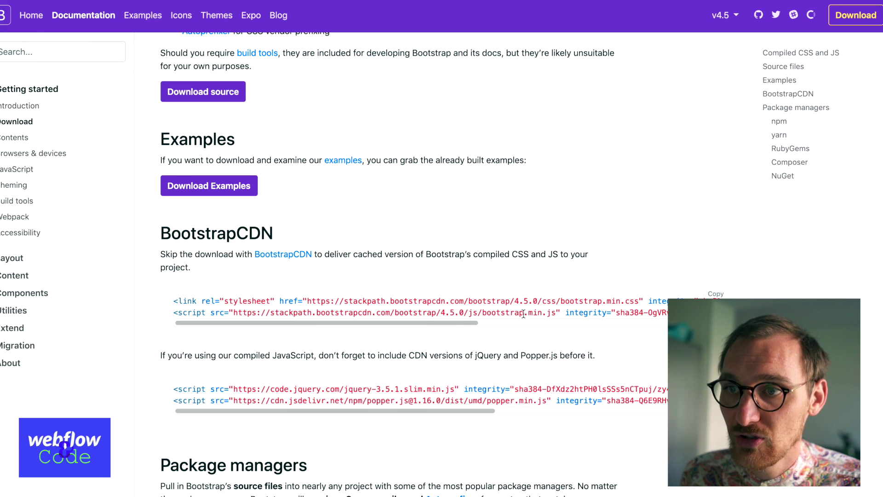
double_click(552, 312)
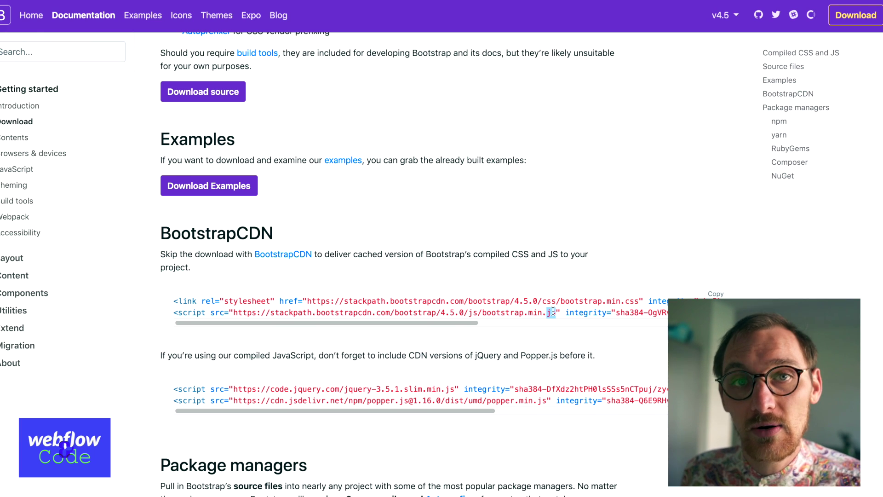
triple_click(551, 300)
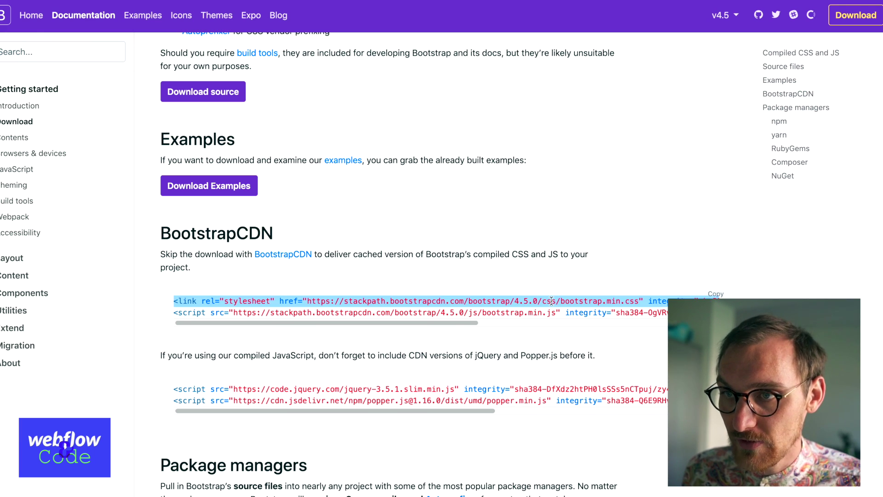
click(518, 299)
triple_click(519, 300)
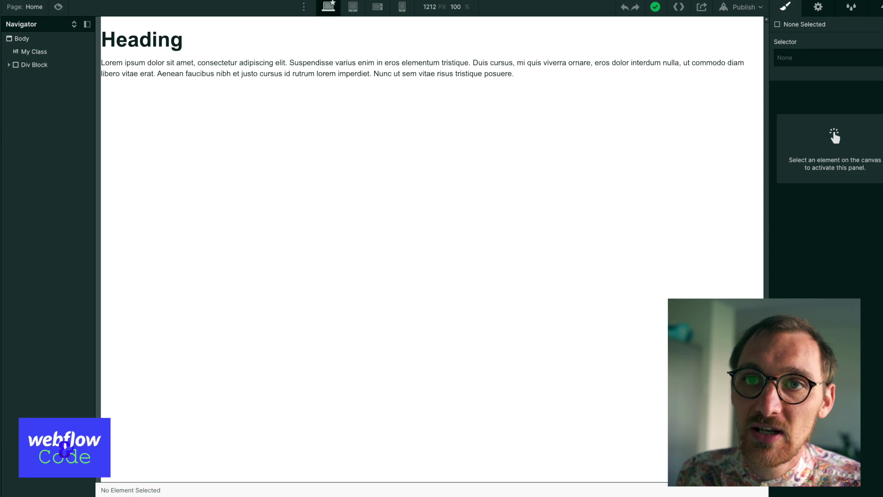
Paste the Bootstrap 4.5.0 stylesheet link into Custom Code Head Code and save it.
mouse_move(6, 12)
click(7, 41)
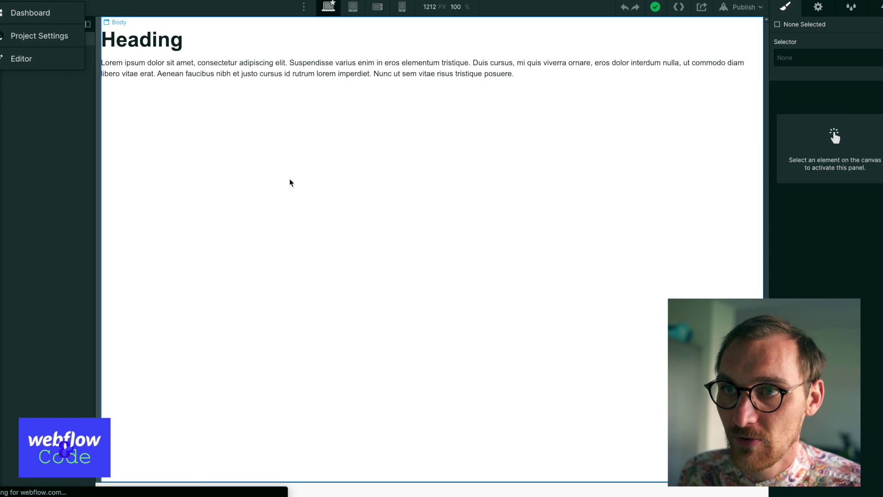
click(544, 86)
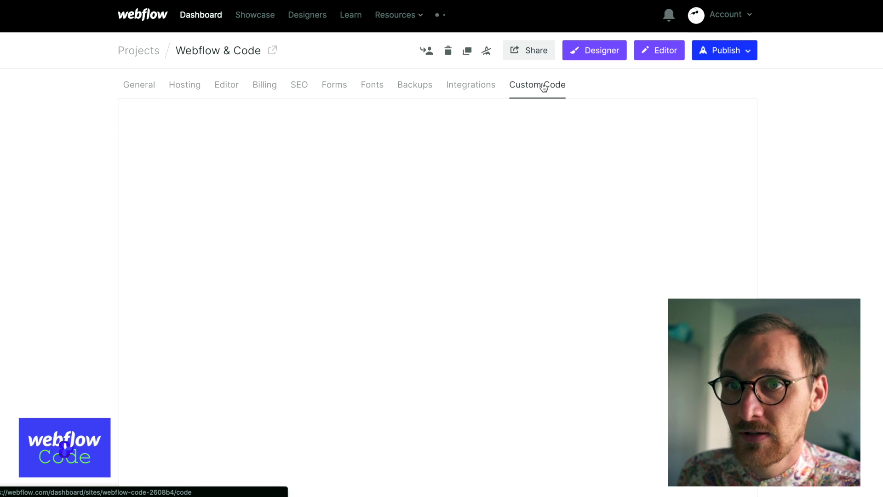
click(183, 279)
key(ctrl+v)
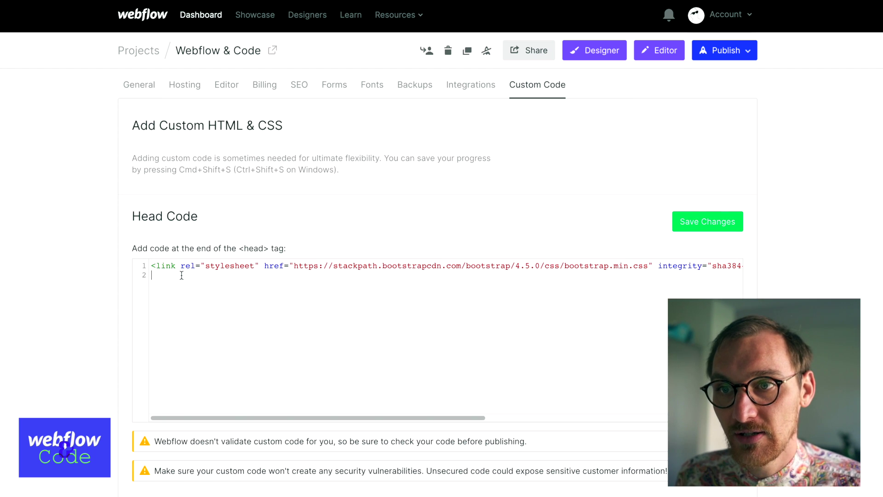
click(718, 225)
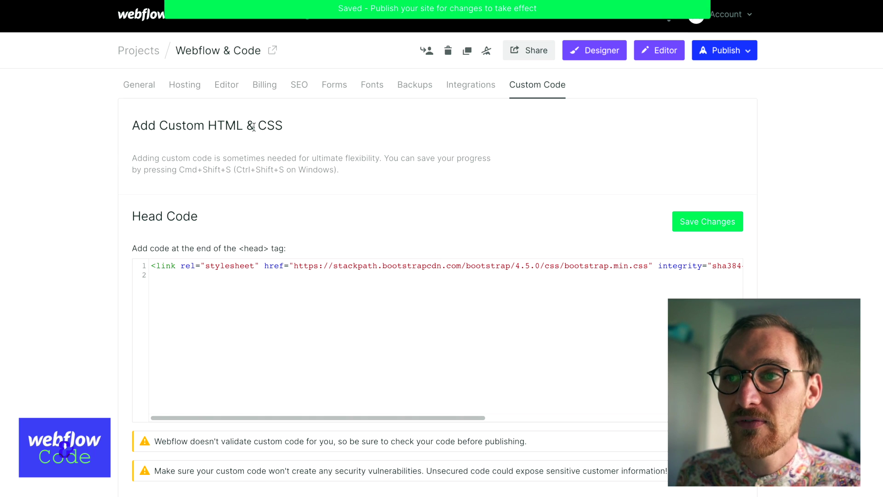
click(589, 56)
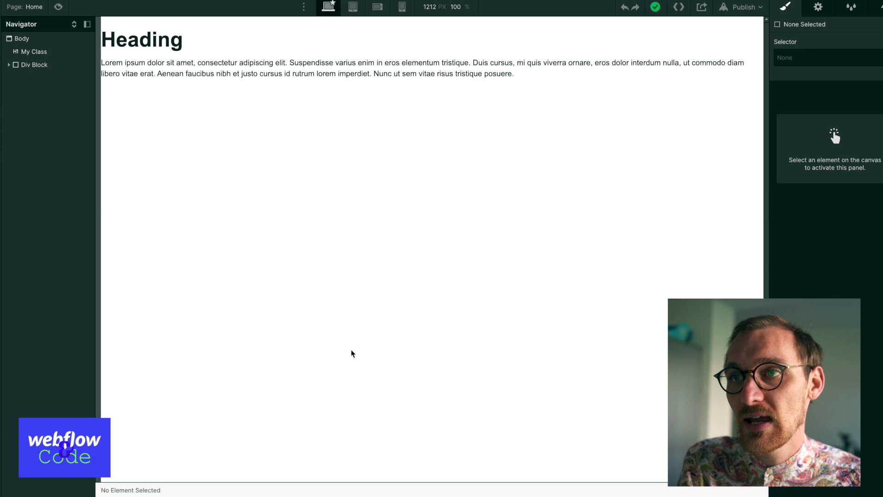
Give the paragraph inside the Div Block the col-sm-6 class.
click(14, 65)
click(178, 70)
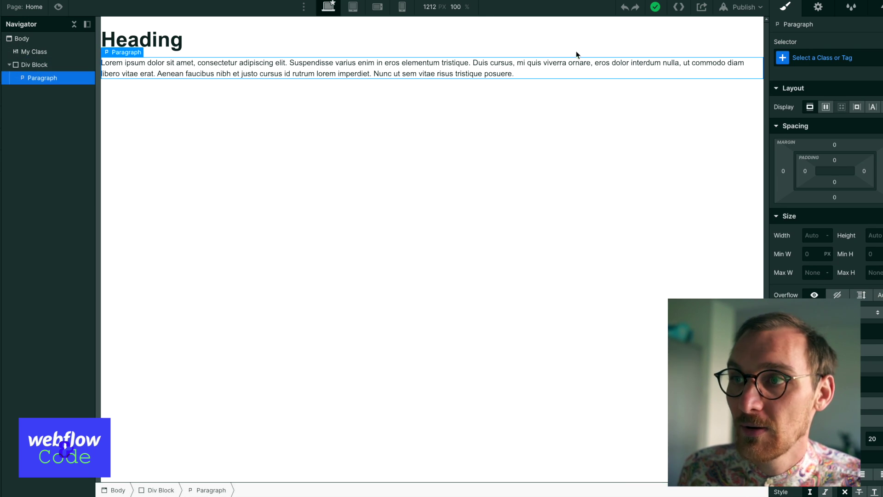
click(866, 54)
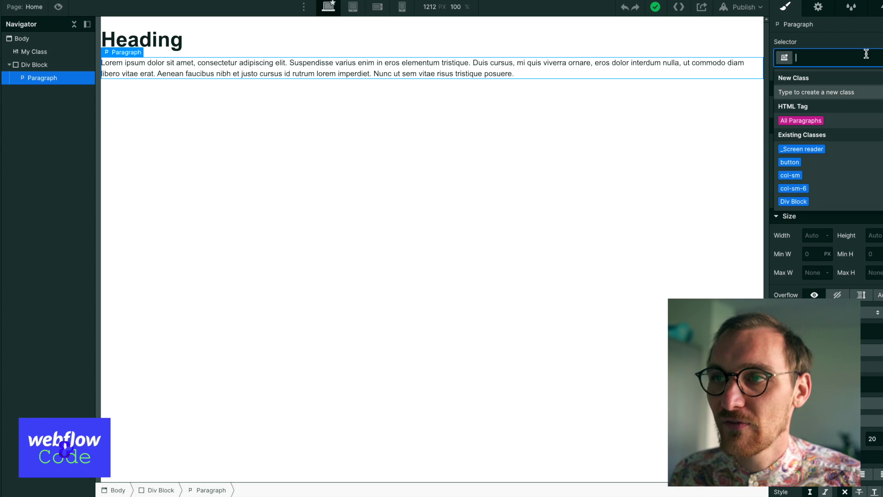
text(row)
key(BackSpace)
key(BackSpace)
key(BackSpace)
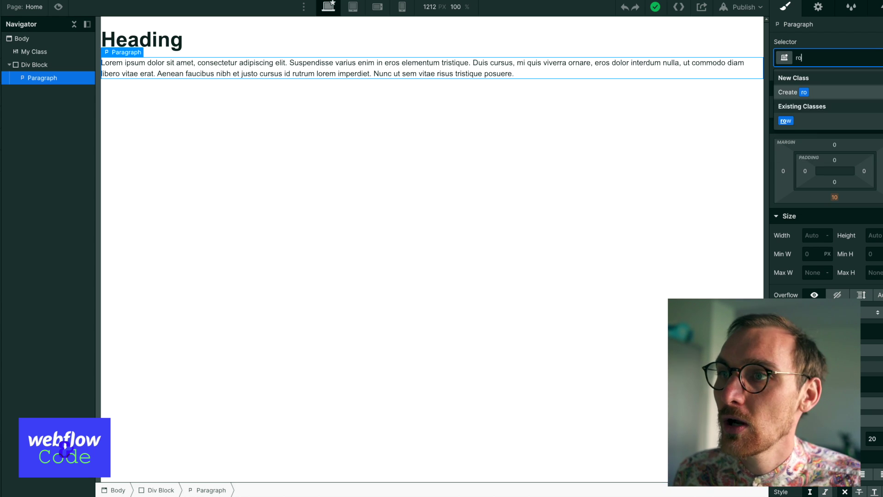
text(col-s)
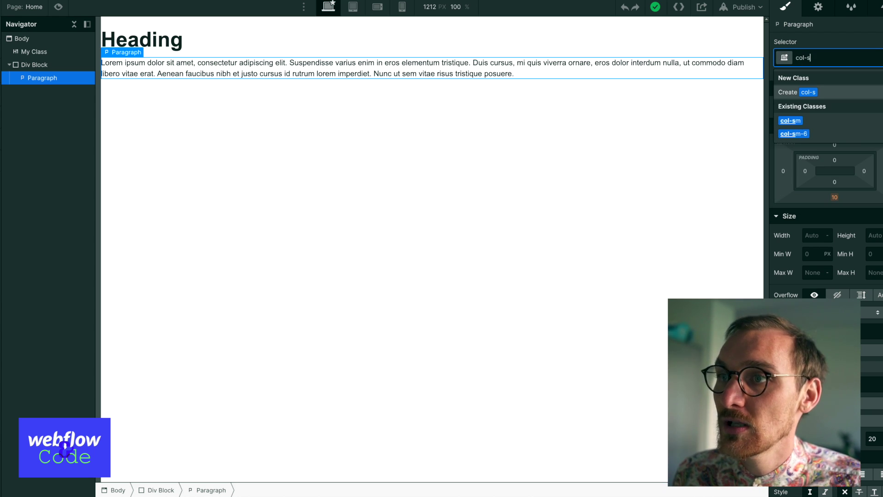
text(m-)
key(Return)
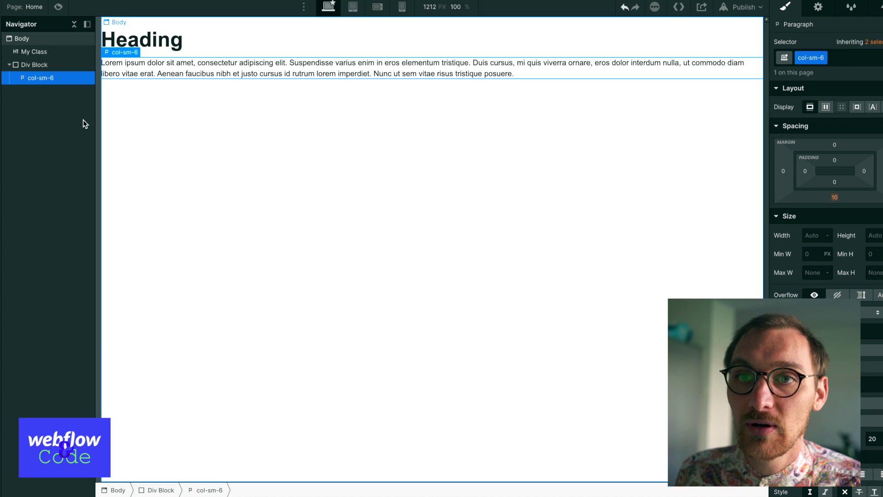
Create and apply a new row class on the wrapping Div Block.
click(45, 67)
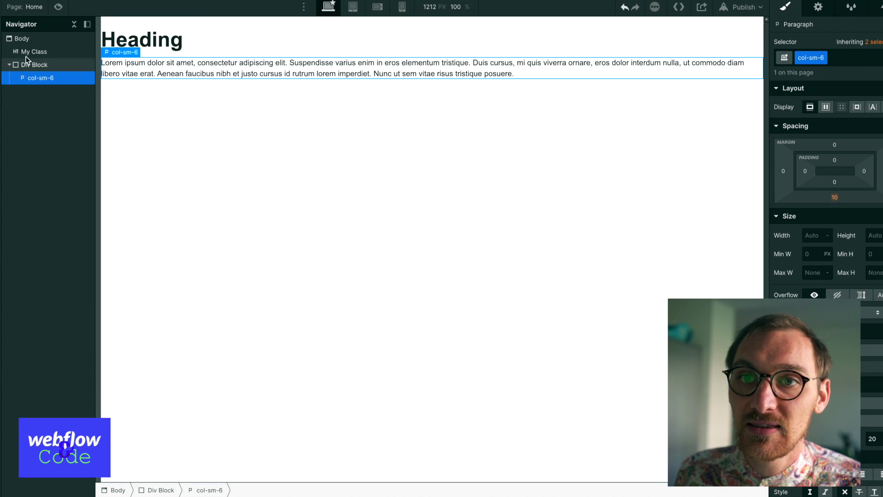
click(823, 59)
text(row)
key(Return)
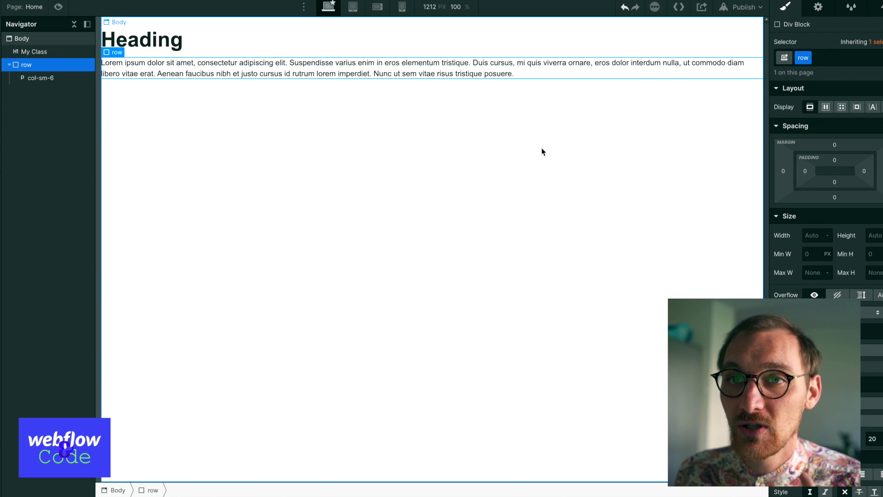
click(744, 7)
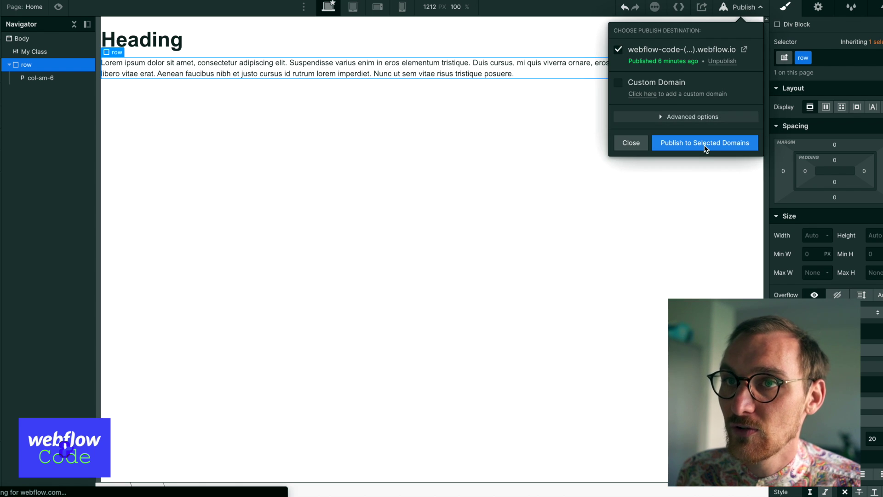
Publish to the webflow.io domain and check the paragraph on the live page.
click(705, 143)
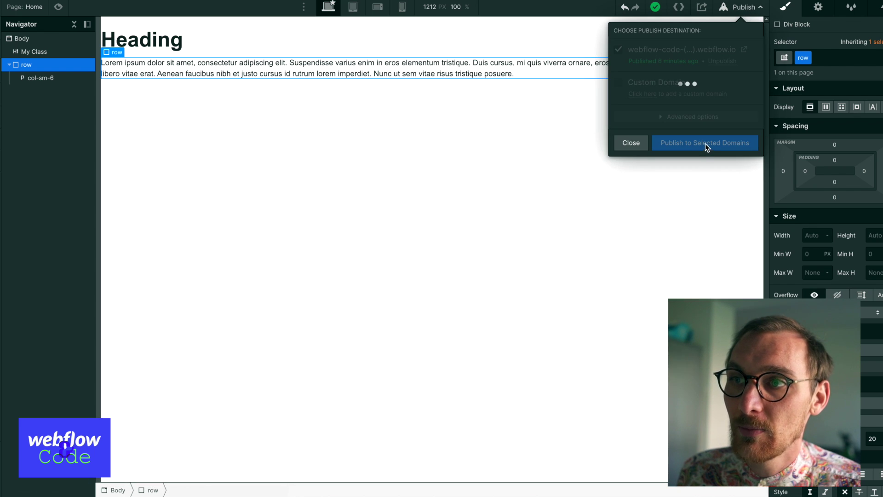
click(743, 50)
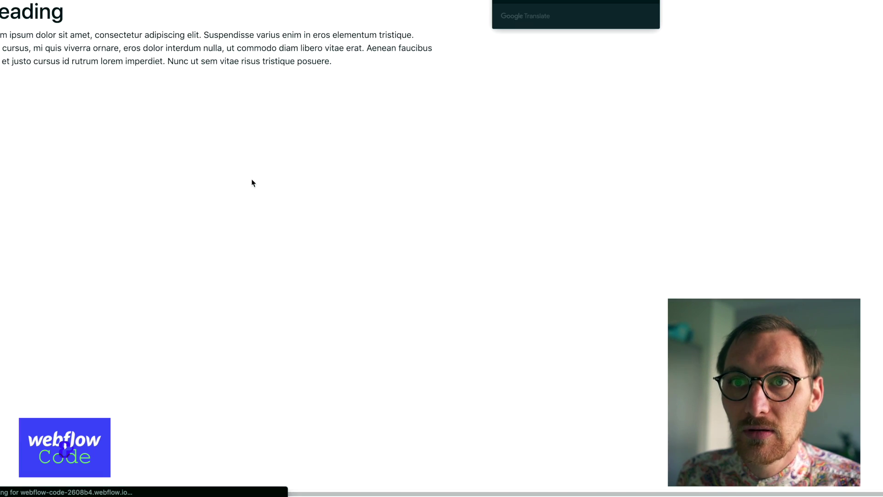
drag(427, 44, 426, 108)
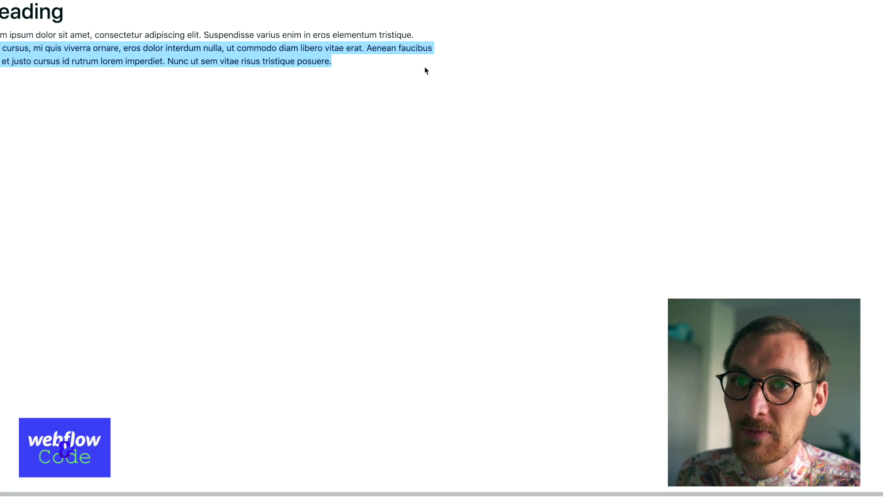
click(343, 81)
drag(362, 48, 387, 56)
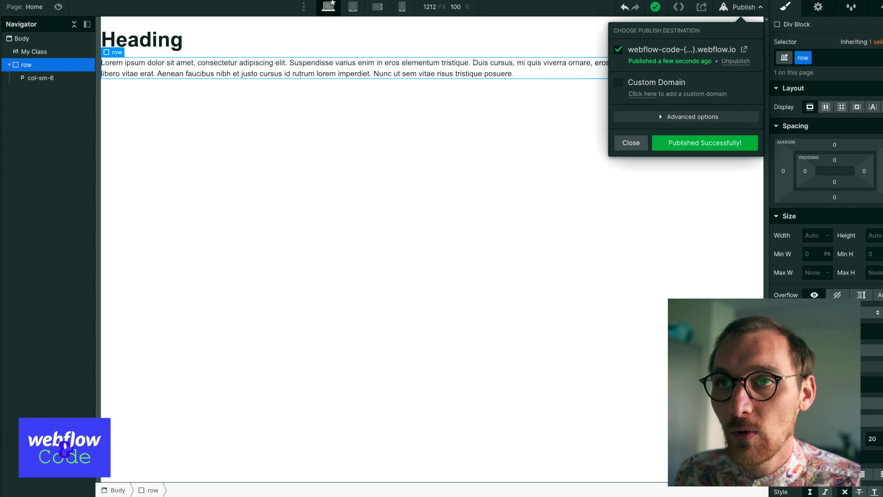
click(749, 10)
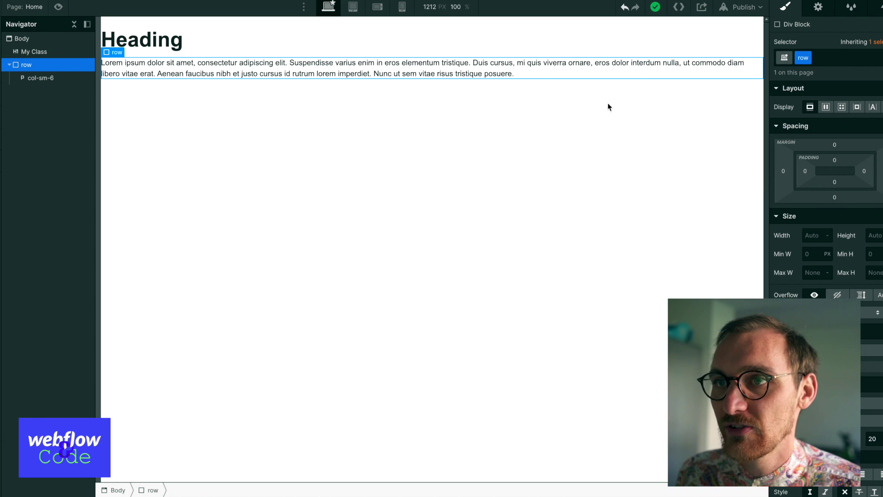
click(298, 104)
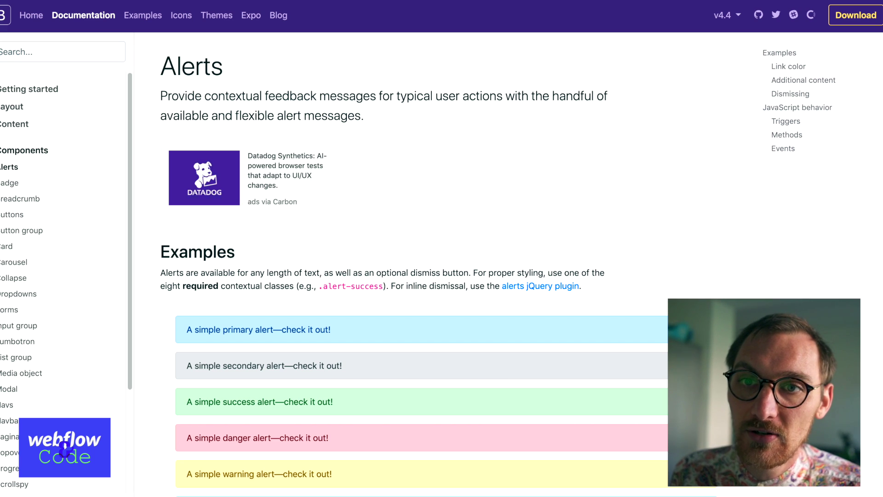
Scroll the Alerts docs to the example code and highlight the alert alert-primary class names.
scroll(357, 341, down, 5)
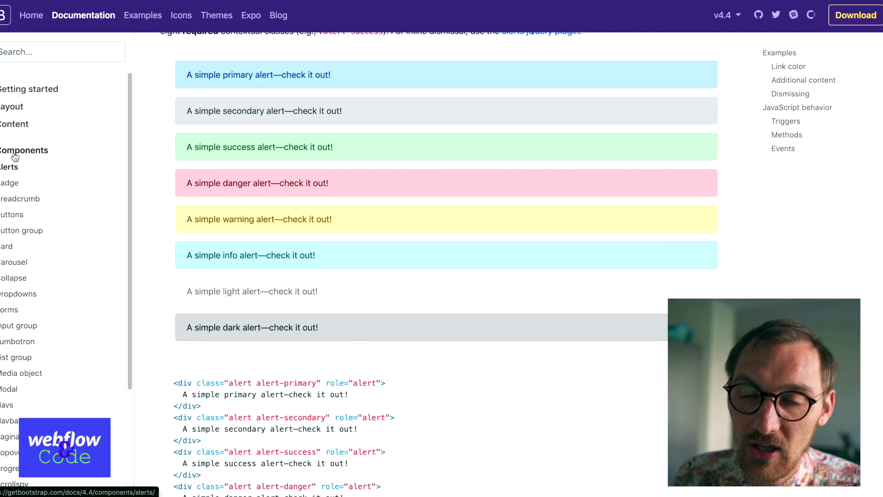
scroll(32, 325, down, 4)
scroll(28, 353, up, 4)
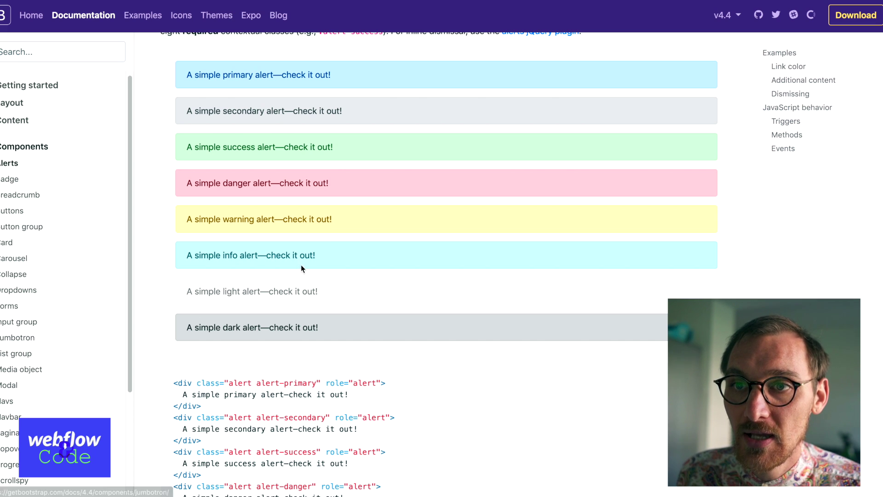
scroll(301, 264, up, 2)
drag(192, 126, 470, 243)
click(433, 330)
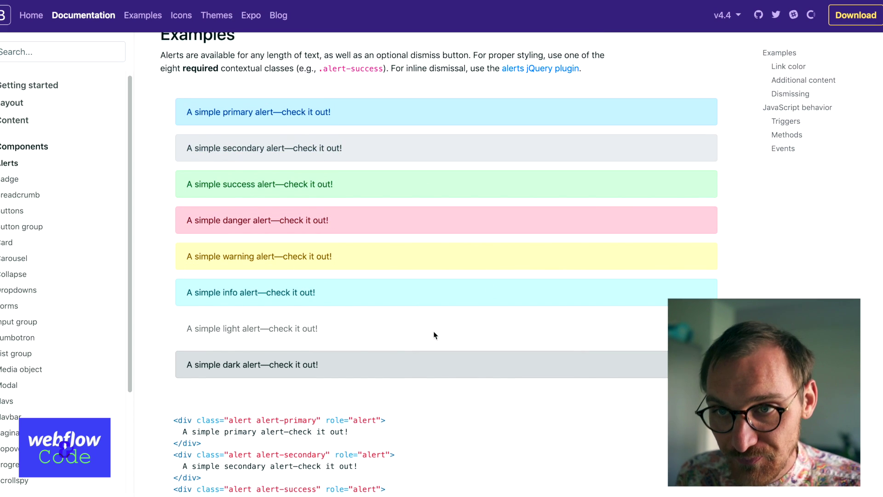
scroll(378, 328, down, 5)
drag(187, 224, 297, 288)
click(297, 271)
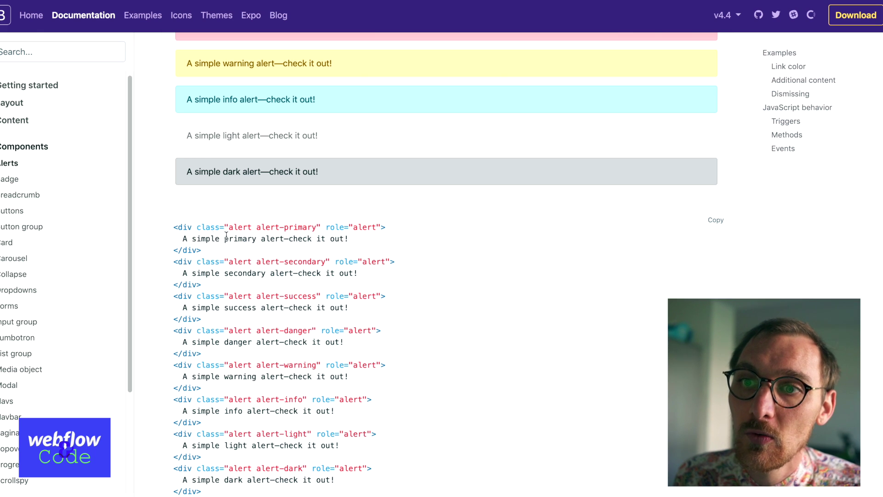
mouse_move(232, 228)
mouse_down()
mouse_move(318, 228)
mouse_move(233, 227)
mouse_up()
click(317, 228)
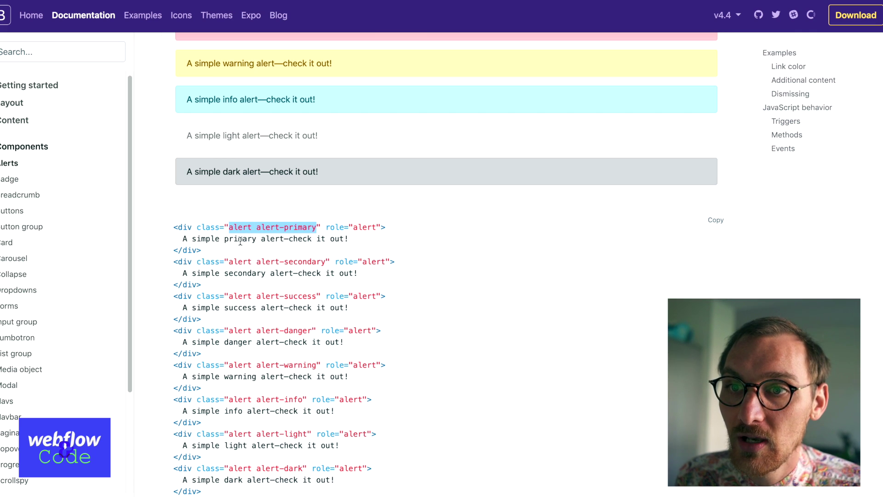
click(240, 242)
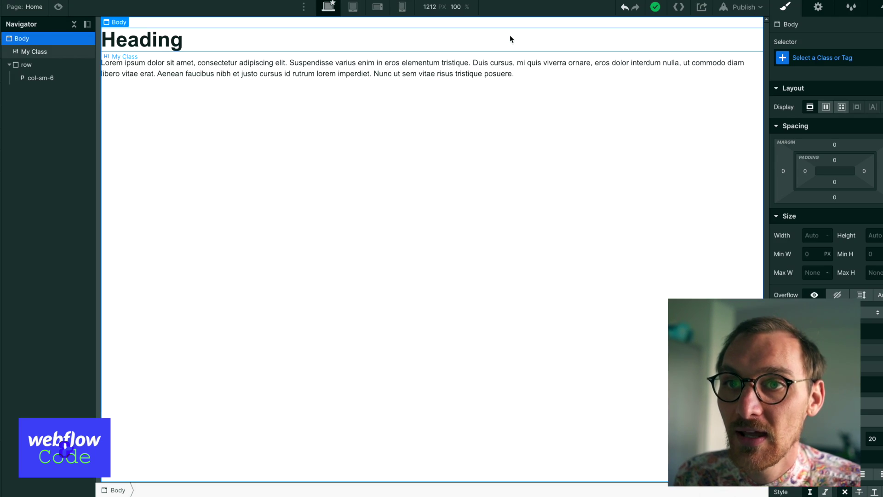
Swap the Div Block's row class for alert plus combo class alert-primary.
click(71, 63)
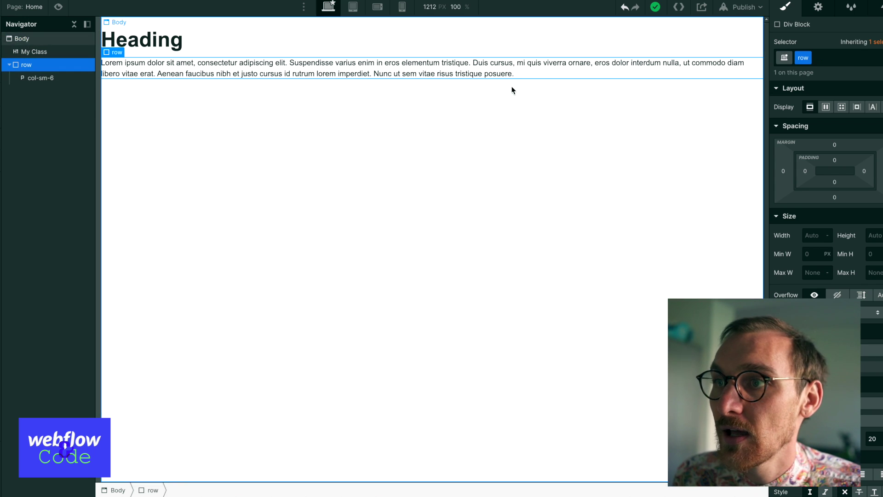
click(827, 58)
key(BackSpace)
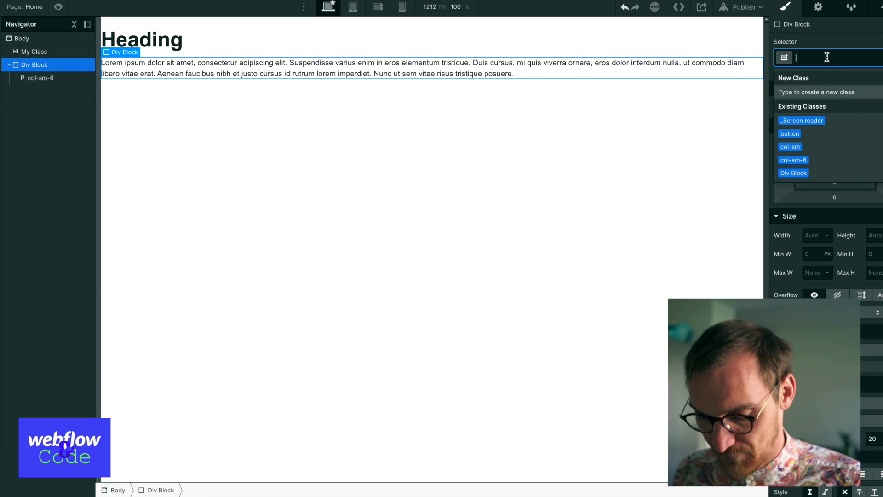
text(alert)
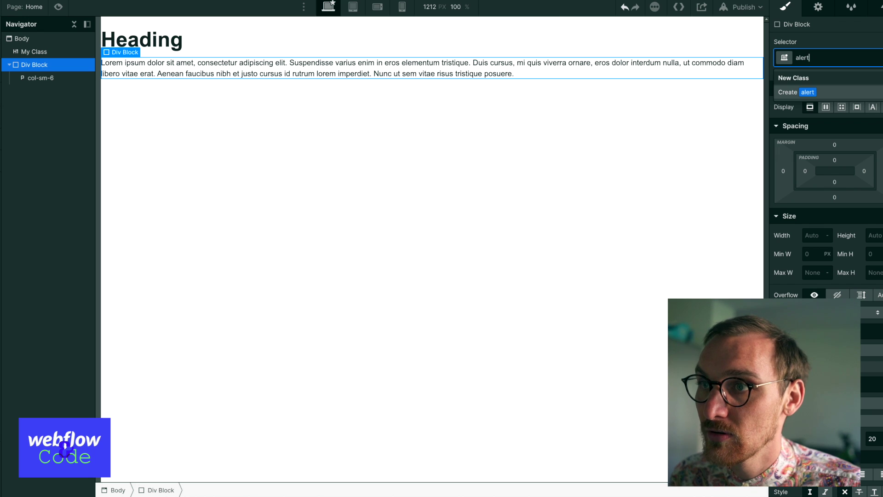
key(Return)
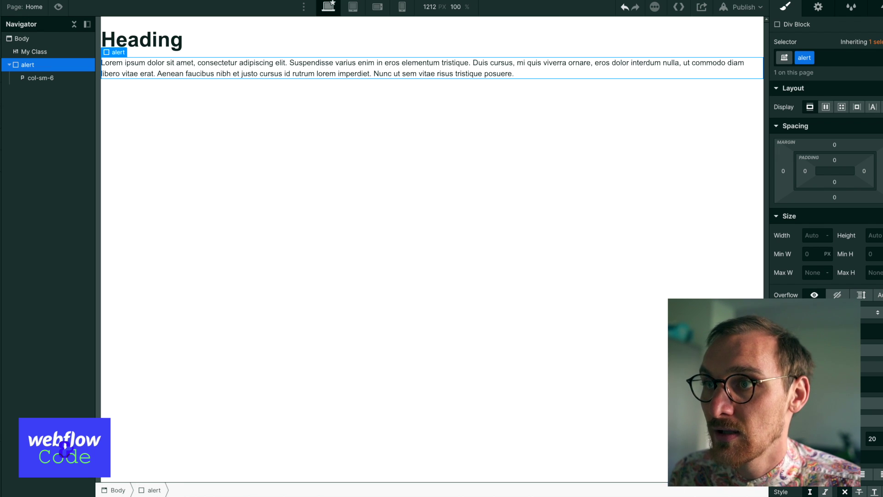
click(823, 57)
text(alert-primary)
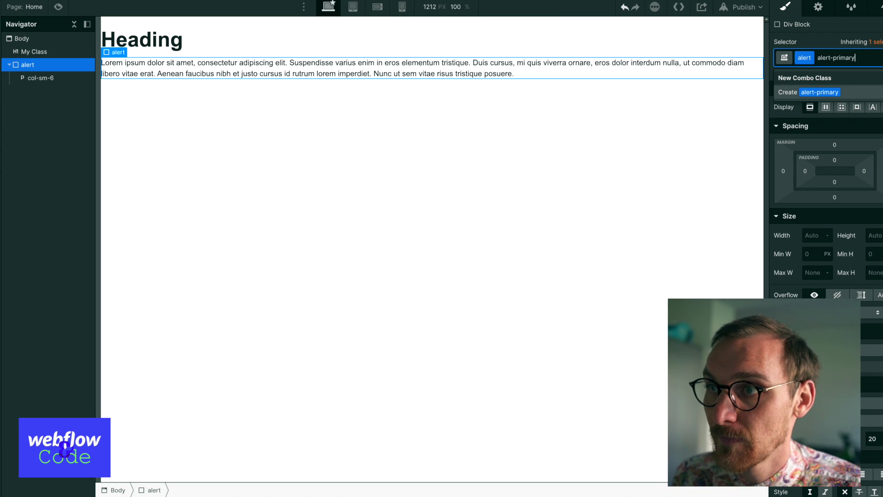
key(Return)
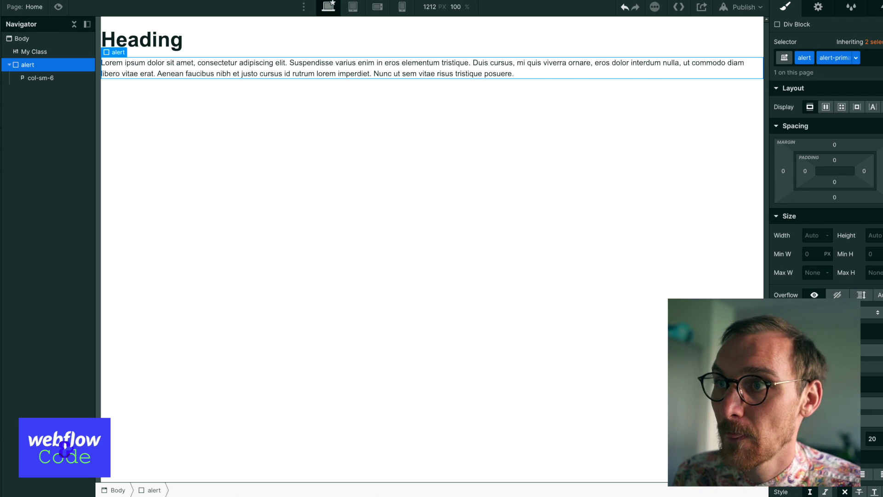
Republish the site to the selected domain and open the live page.
click(723, 8)
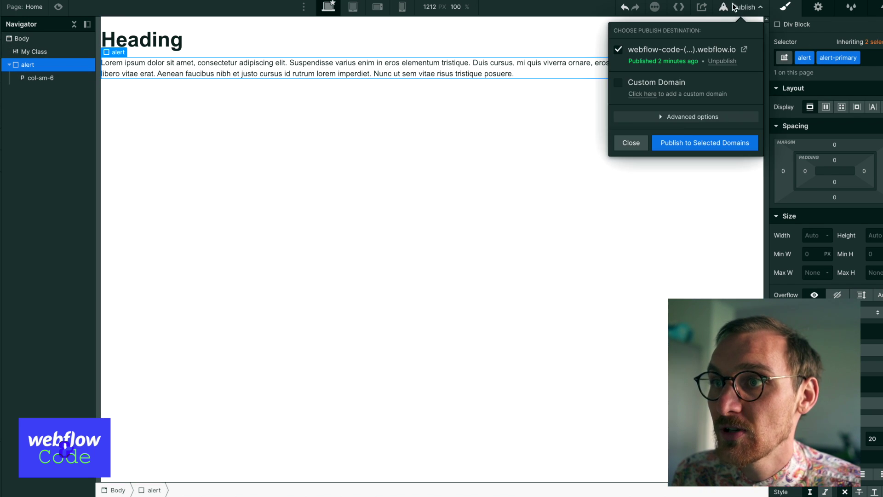
click(683, 142)
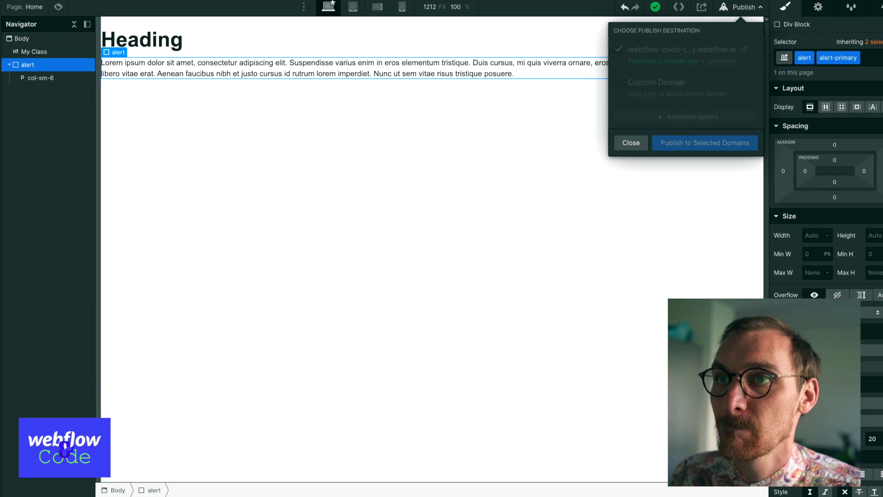
click(745, 49)
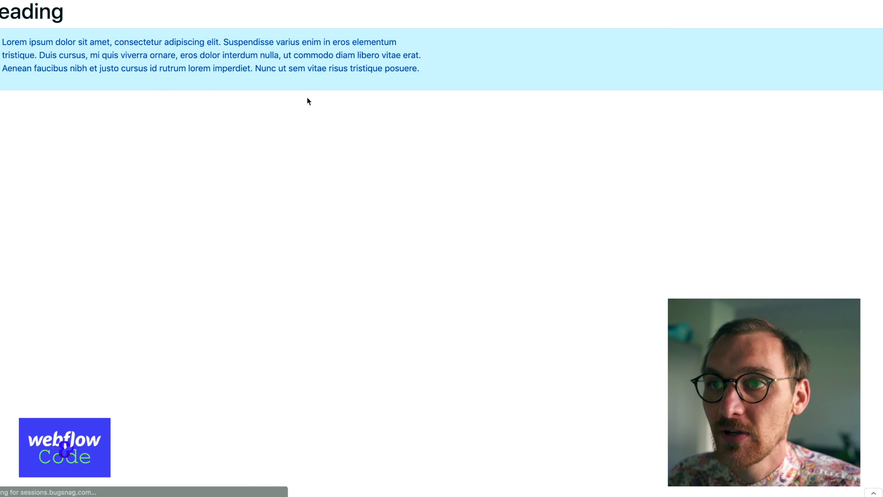
Check the blue alert on the live page, then go to the Bootstrap Alerts docs.
drag(297, 68, 192, 42)
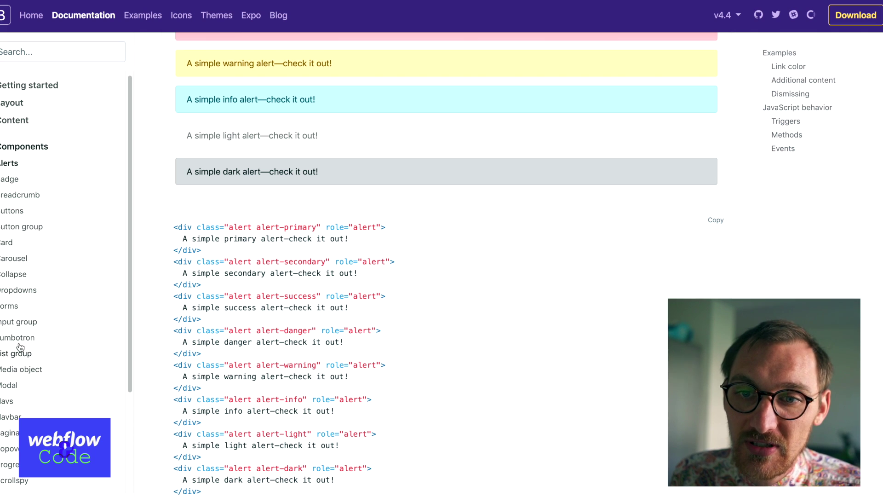
scroll(18, 355, down, 5)
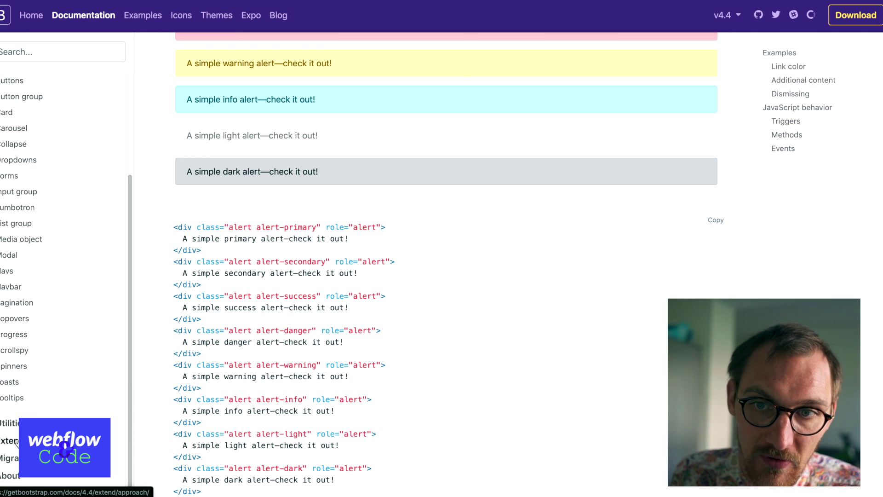
click(13, 397)
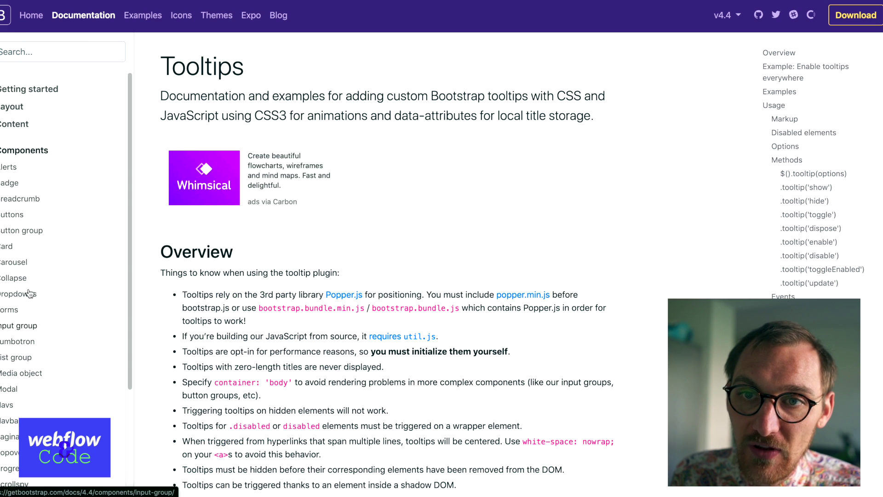
click(9, 167)
Scroll to the Link color code sample and highlight its role="alert" attribute.
scroll(275, 304, down, 8)
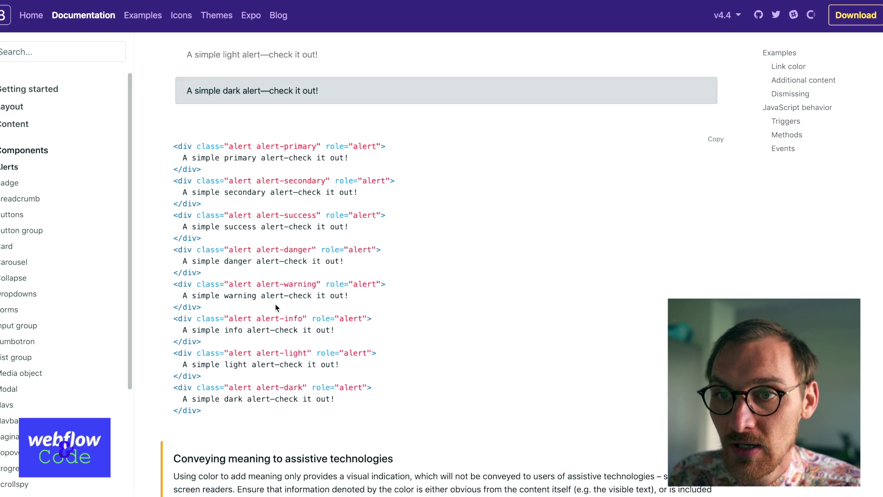
scroll(276, 306, down, 5)
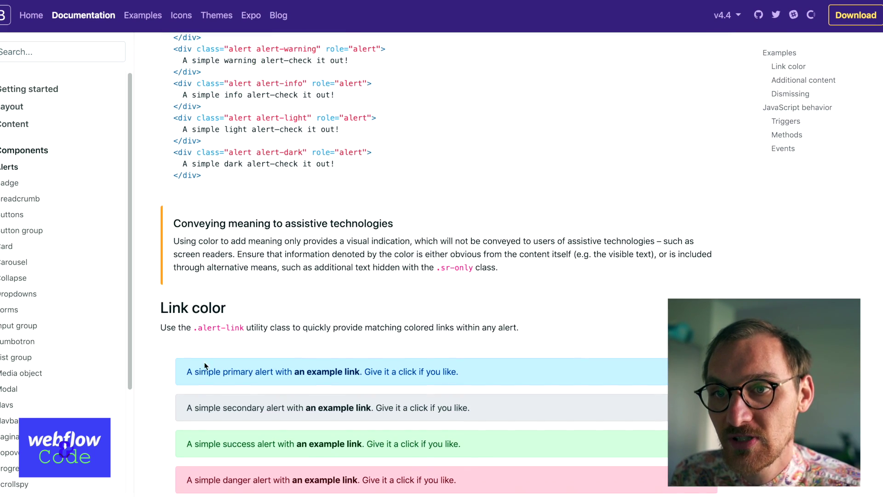
scroll(204, 362, down, 4)
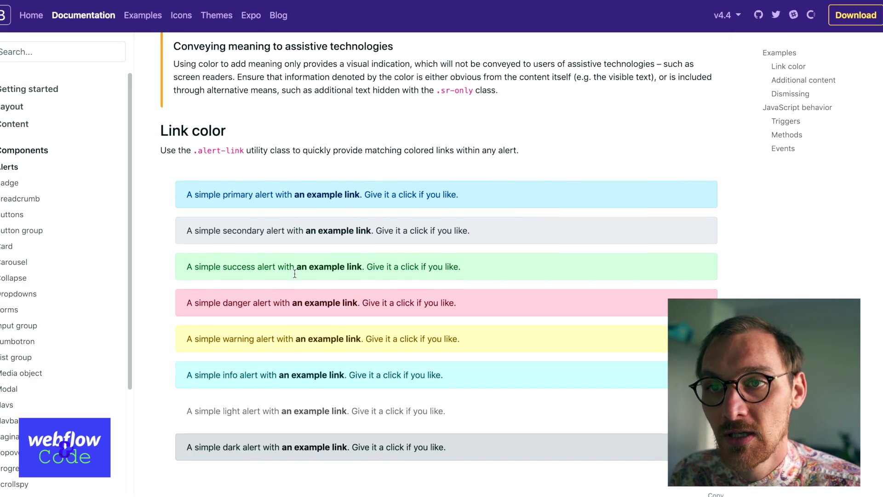
scroll(295, 273, down, 5)
drag(286, 298, 389, 291)
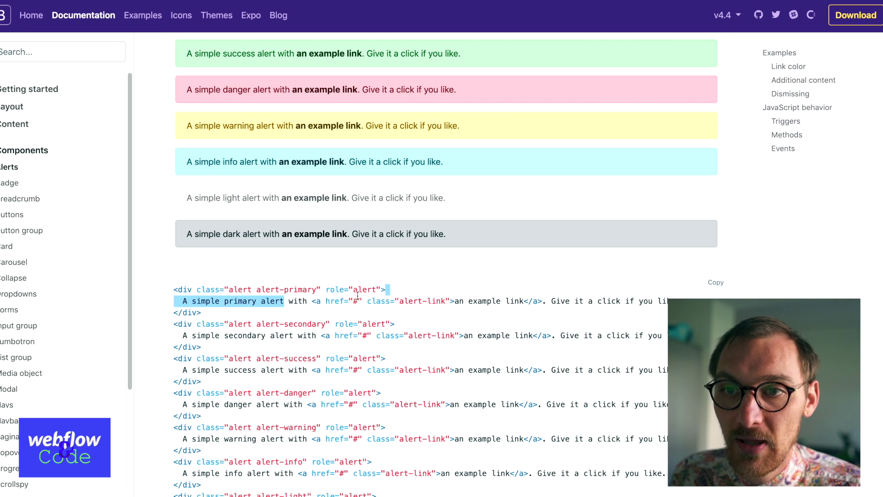
click(389, 291)
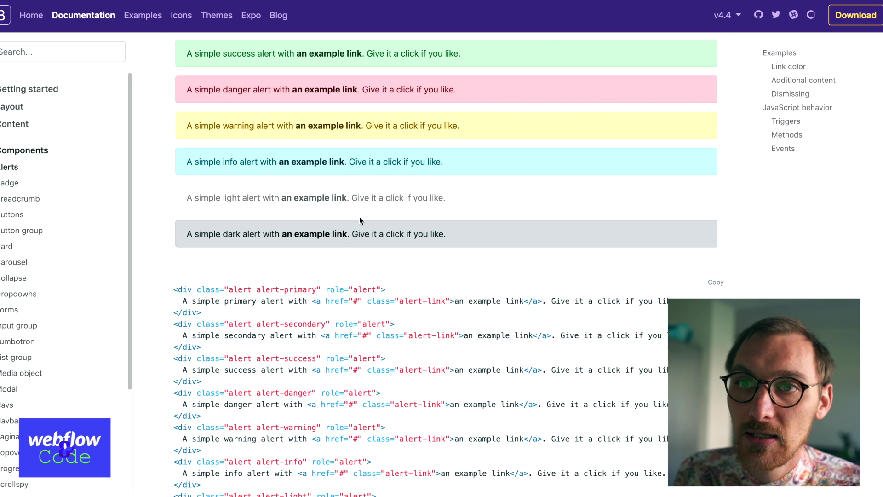
scroll(361, 288, down, 1)
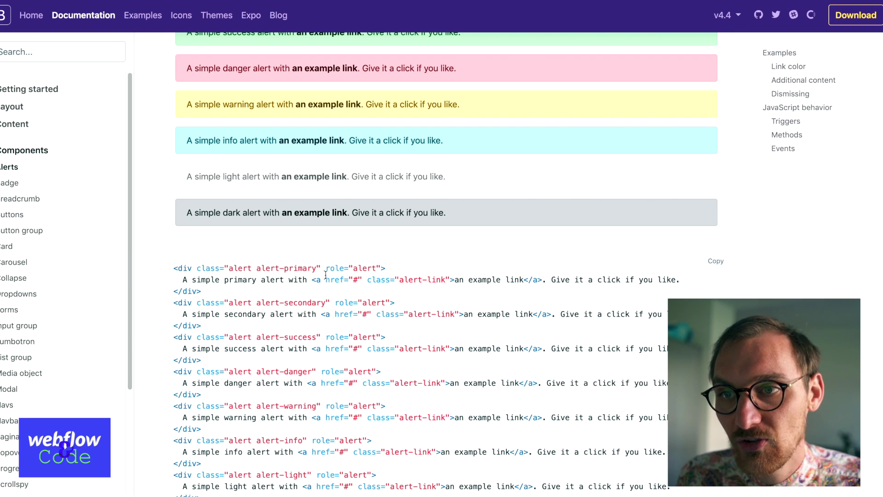
drag(326, 271, 381, 272)
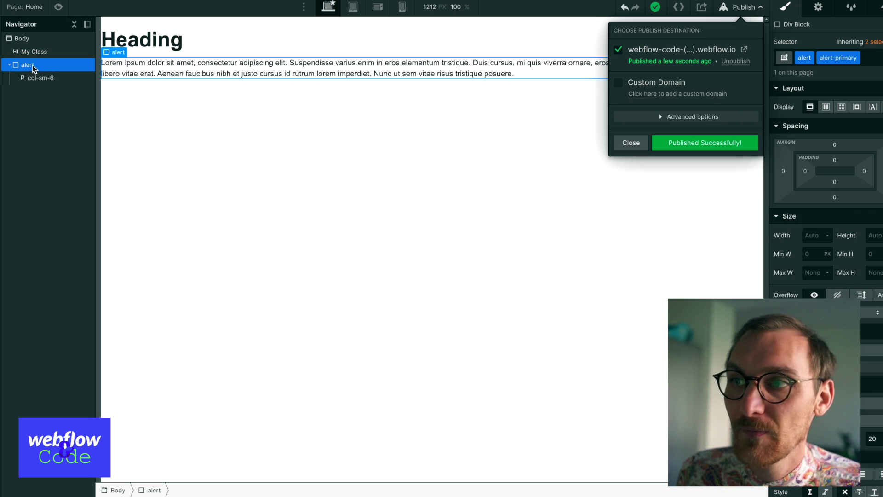
Add a custom attribute role with value alert to the alert Div Block.
click(27, 64)
click(818, 6)
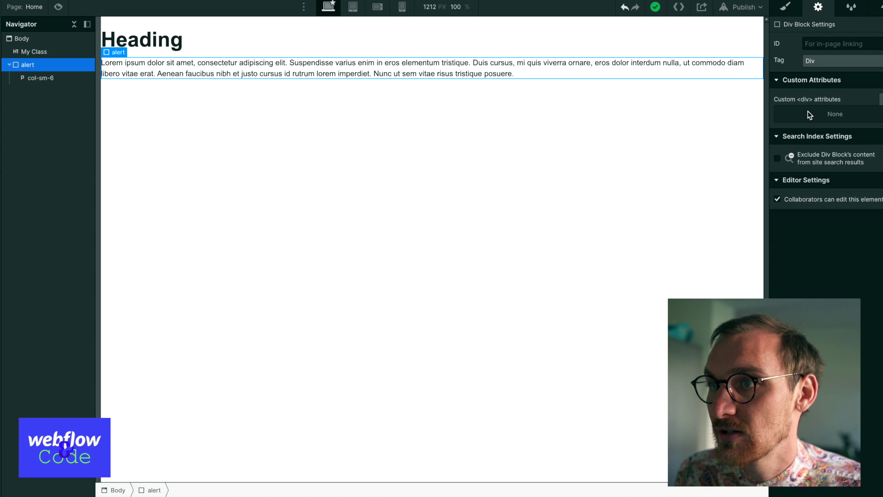
click(881, 99)
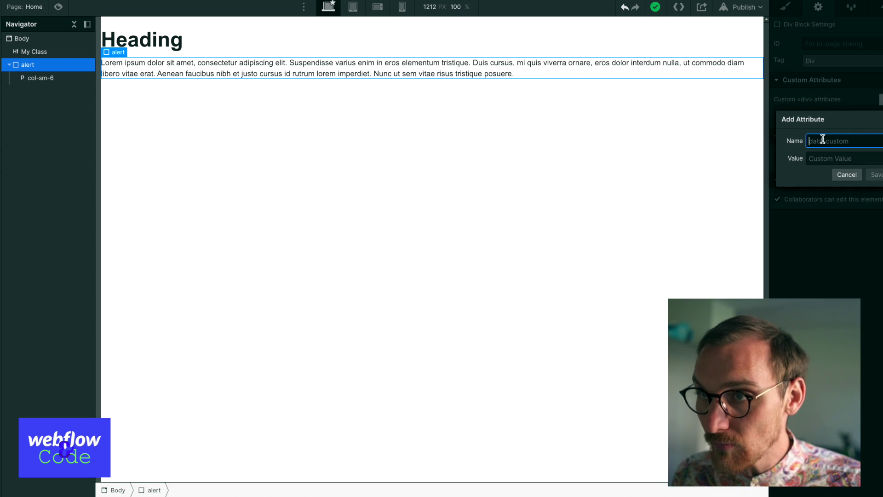
text(role)
click(828, 158)
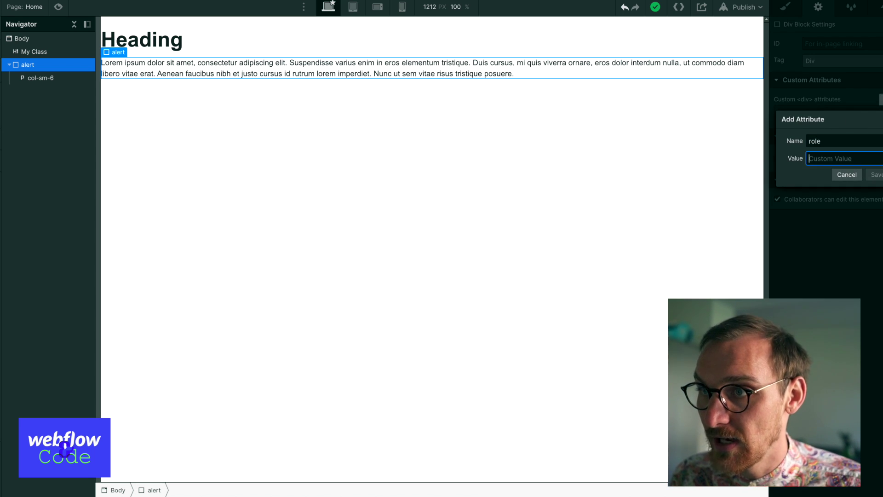
text(alert)
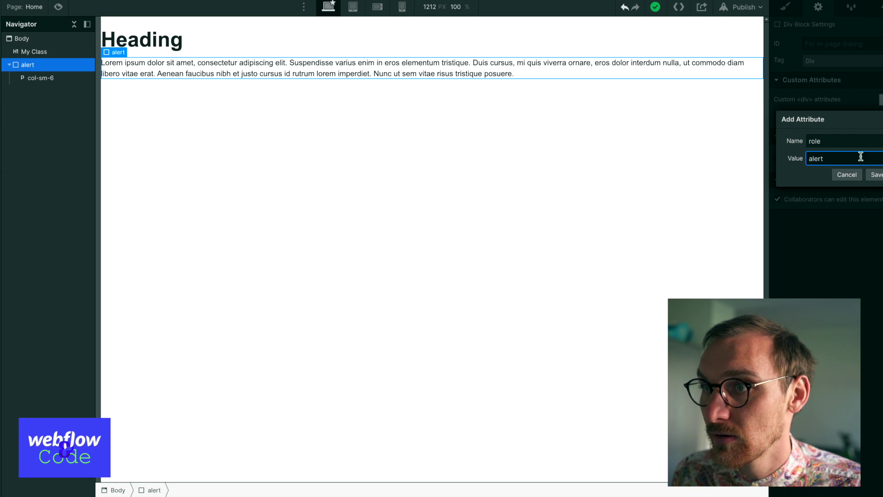
click(874, 174)
Republish the site and open the live page in a new tab.
click(744, 7)
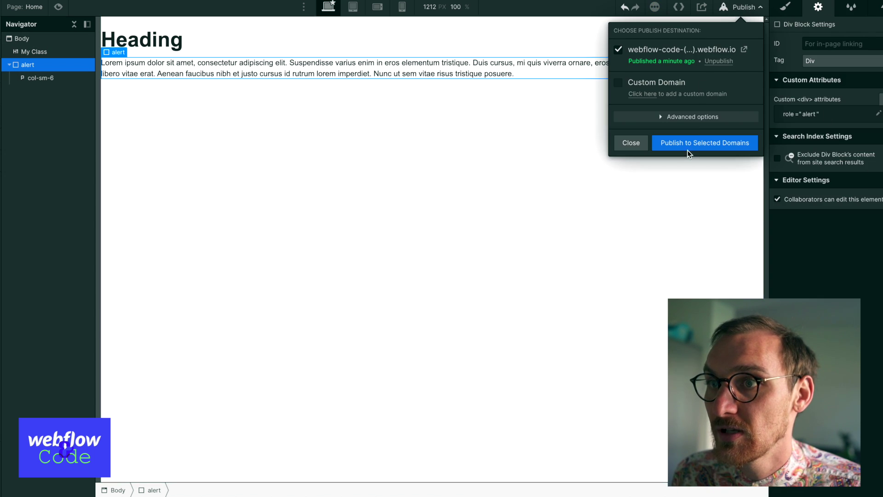
click(688, 149)
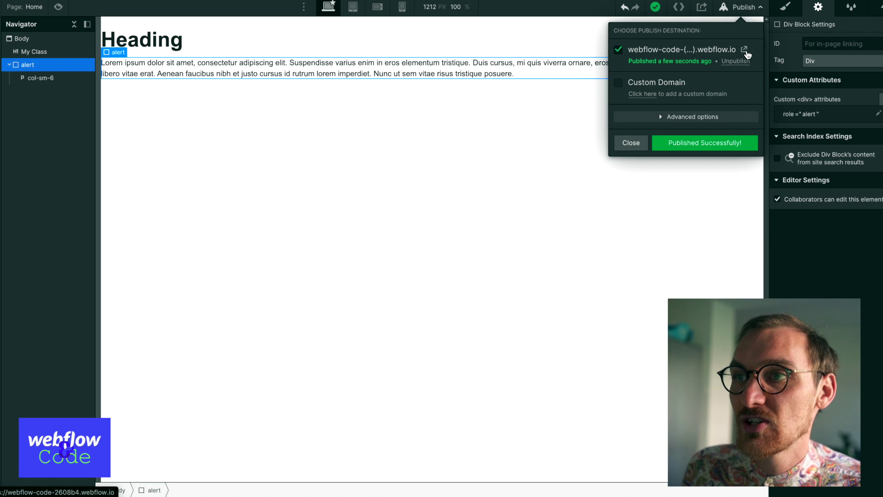
click(744, 50)
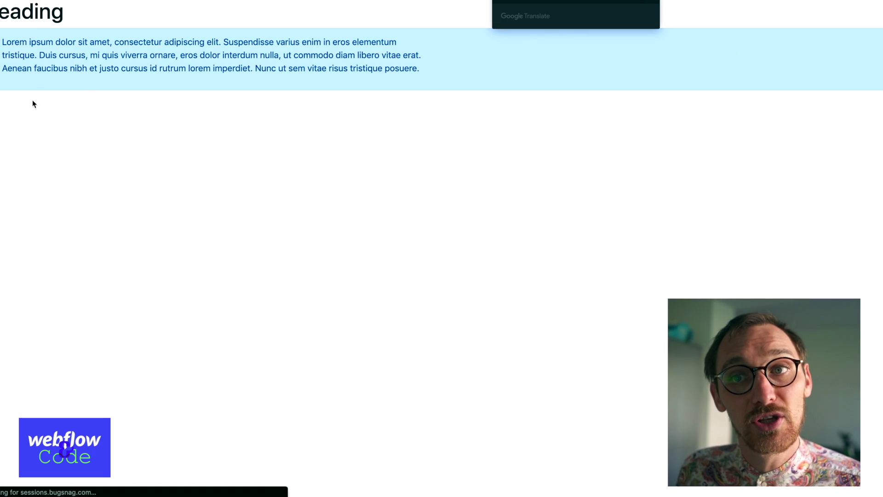
Inspect the live alert text and confirm its div has role="alert" and alert-primary.
right_click(72, 67)
click(113, 144)
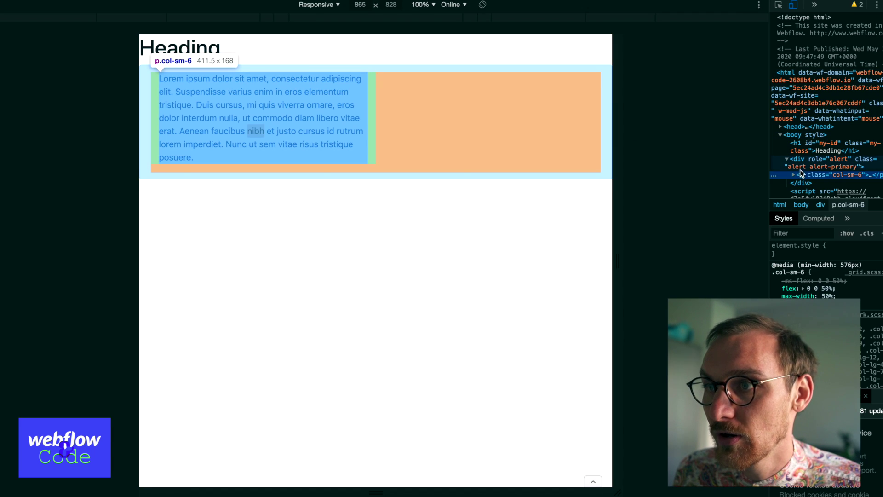
click(865, 162)
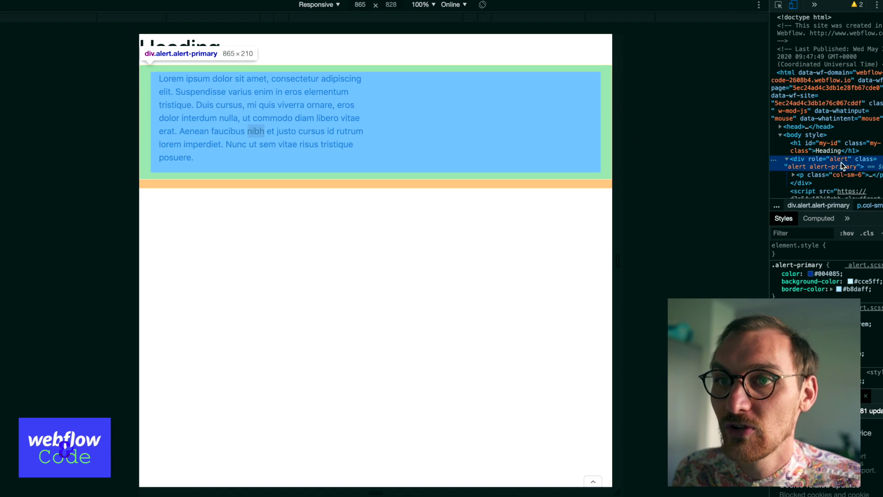
key(super+alt+i)
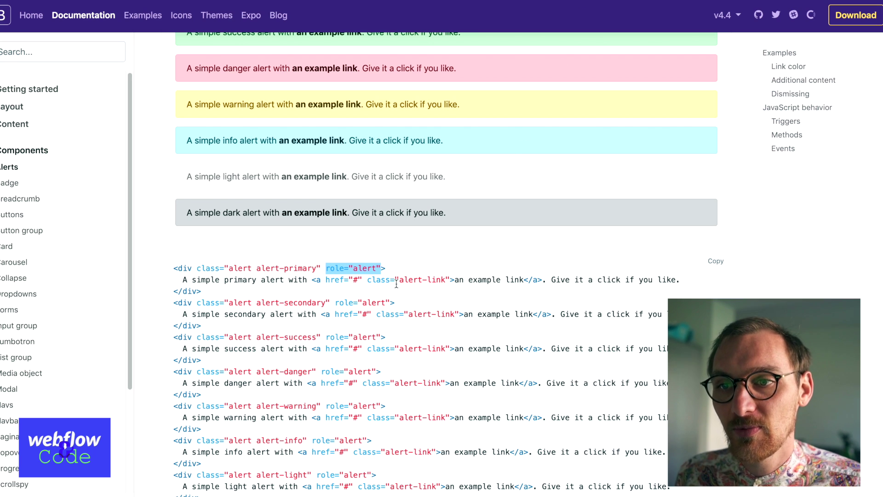
Scroll the Alerts examples, highlighting role="alert" and the heading class in the Well done! code.
scroll(397, 284, down, 1)
scroll(395, 307, down, 1)
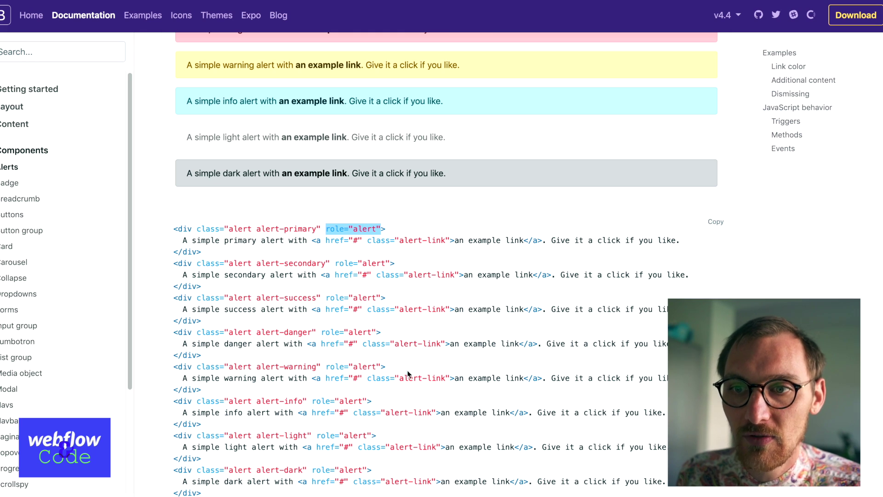
scroll(243, 308, down, 2)
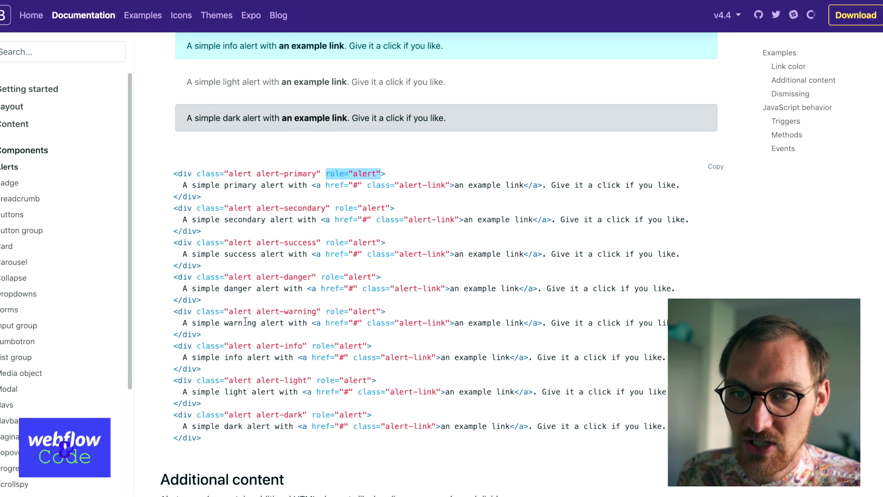
scroll(245, 320, down, 6)
scroll(245, 321, down, 1)
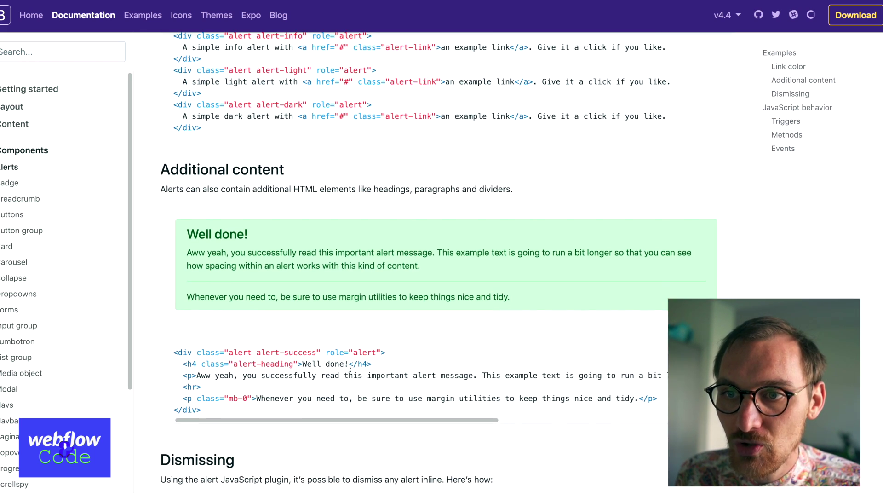
drag(326, 351, 378, 350)
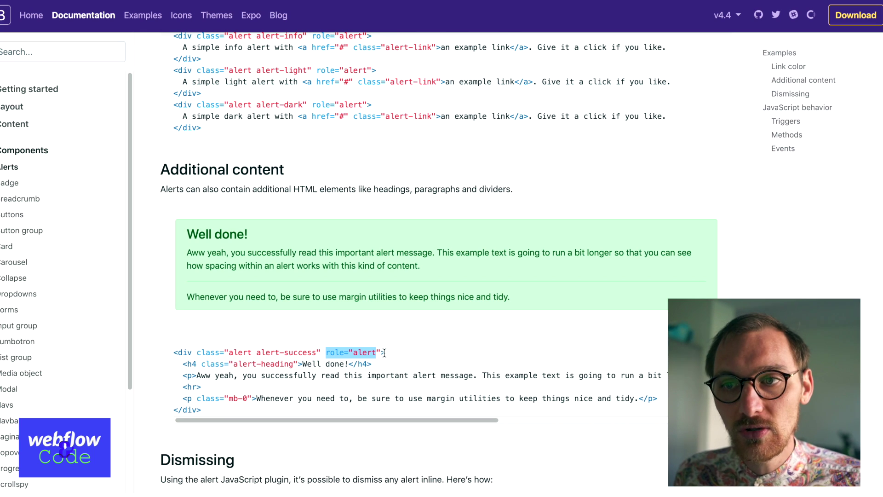
double_click(340, 350)
double_click(368, 351)
scroll(367, 348, down, 1)
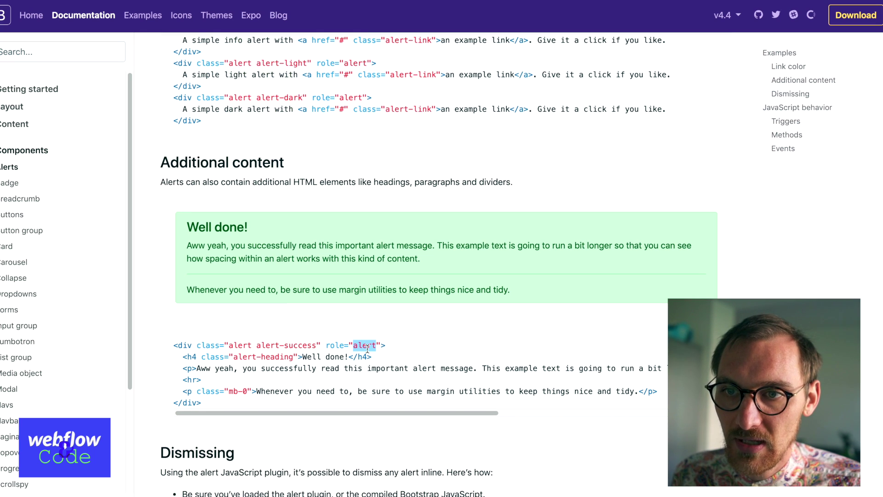
scroll(367, 348, down, 1)
drag(239, 351, 298, 351)
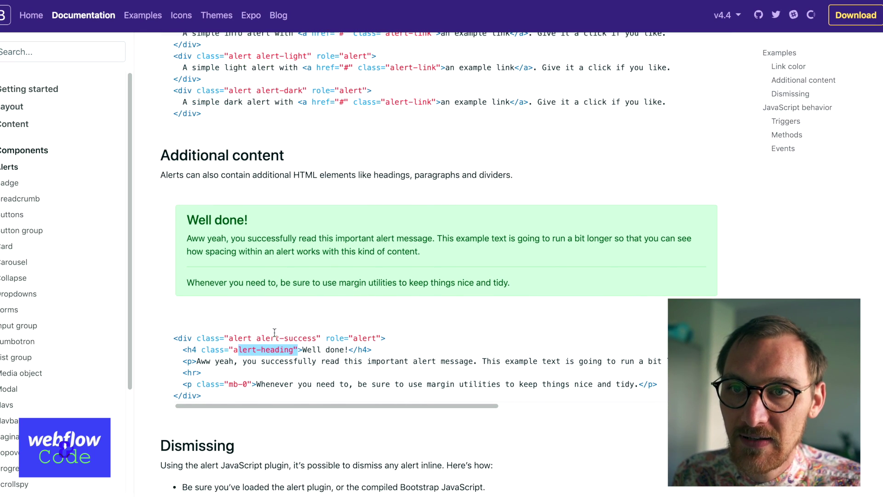
drag(189, 215, 321, 251)
Review the warning and dismissing alert code, then open FortAwesome/Font-Awesome from CSSDB.
scroll(321, 252, down, 5)
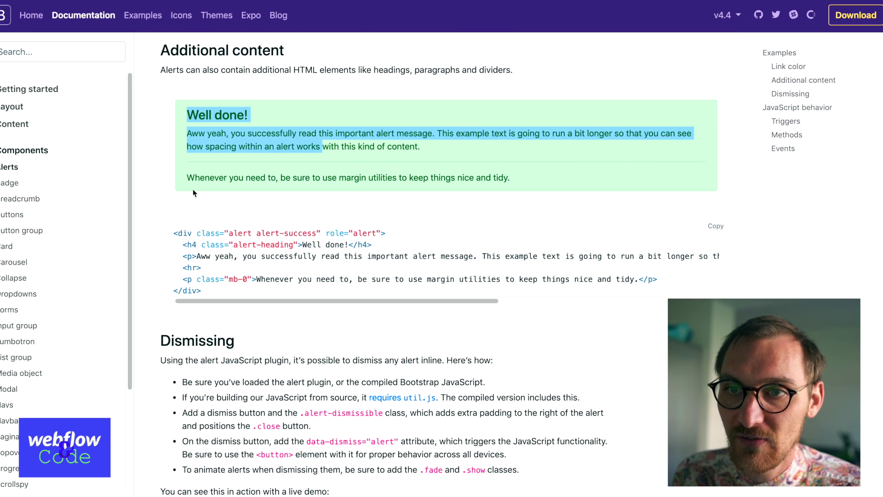
scroll(287, 257, down, 3)
double_click(216, 288)
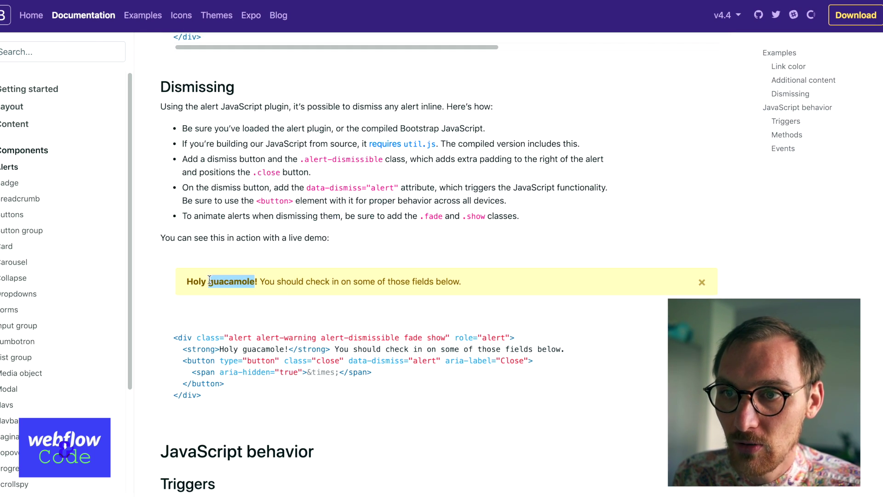
scroll(325, 286, down, 7)
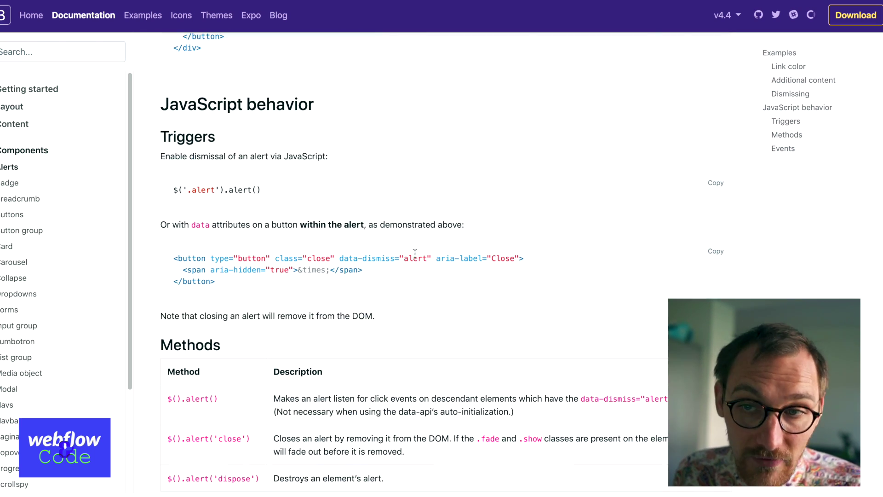
scroll(400, 294, up, 13)
scroll(401, 295, down, 15)
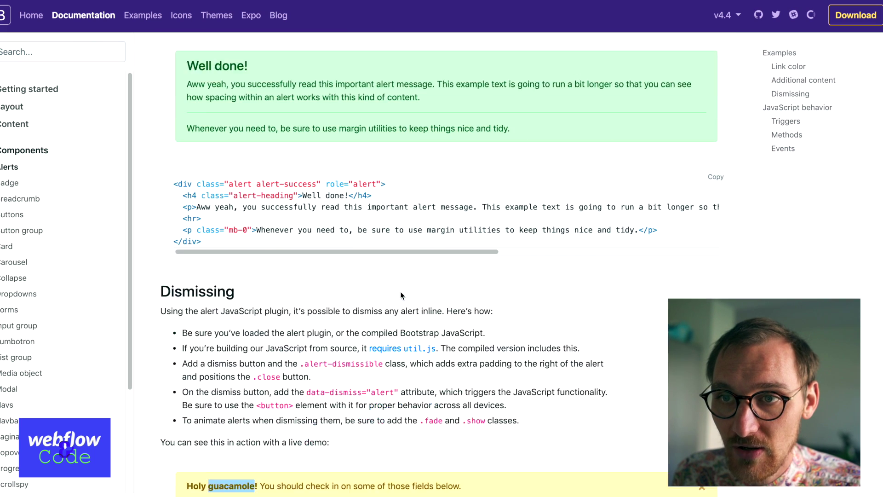
drag(188, 138, 302, 131)
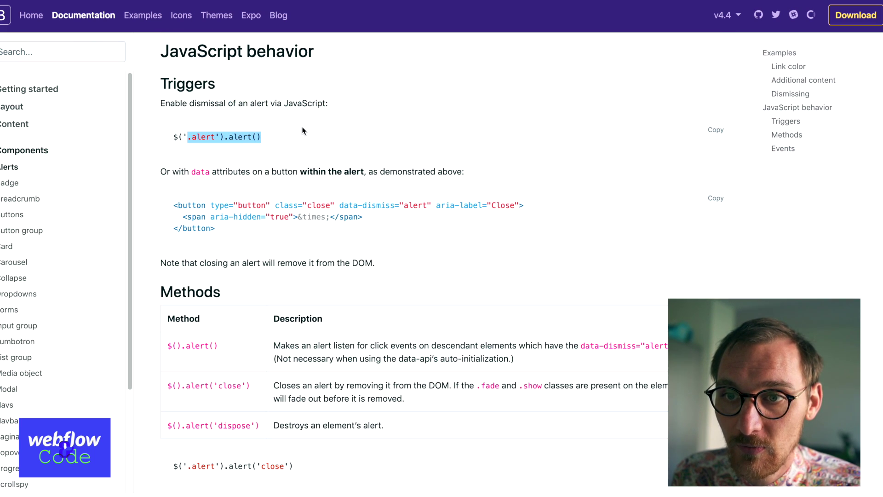
click(303, 135)
scroll(357, 478, down, 2)
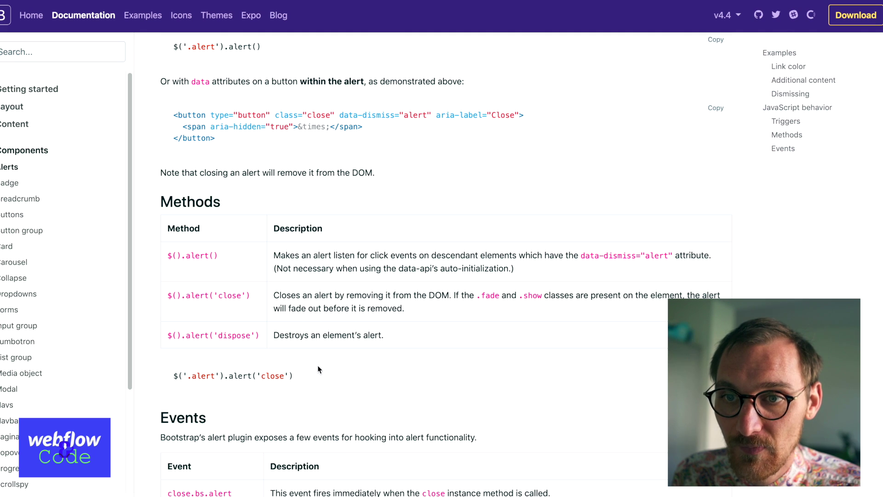
drag(188, 376, 371, 357)
scroll(370, 357, down, 3)
scroll(377, 349, up, 20)
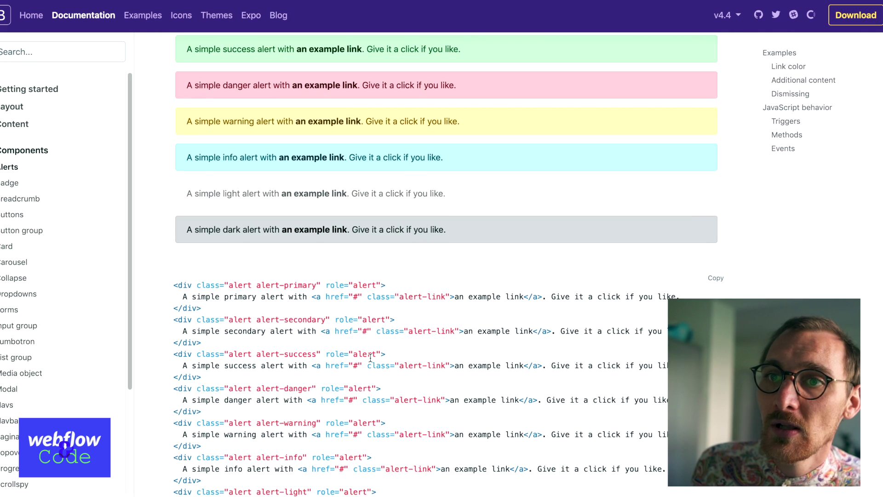
scroll(363, 357, up, 4)
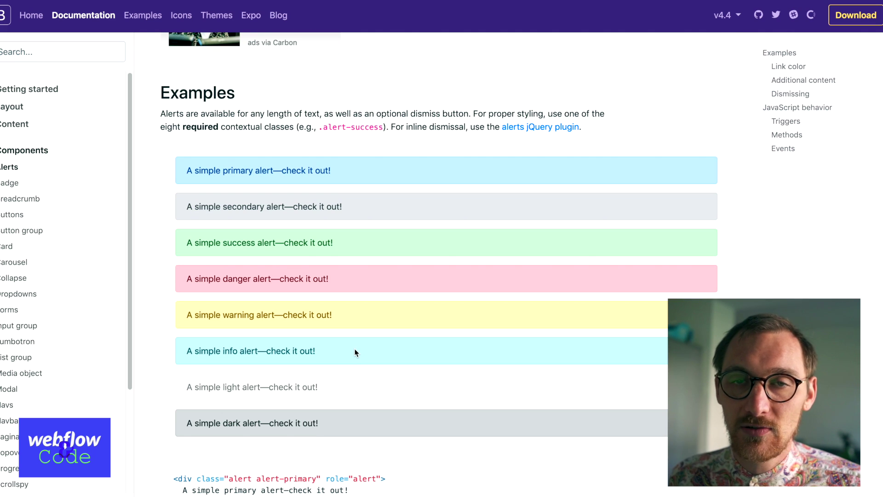
scroll(355, 352, up, 4)
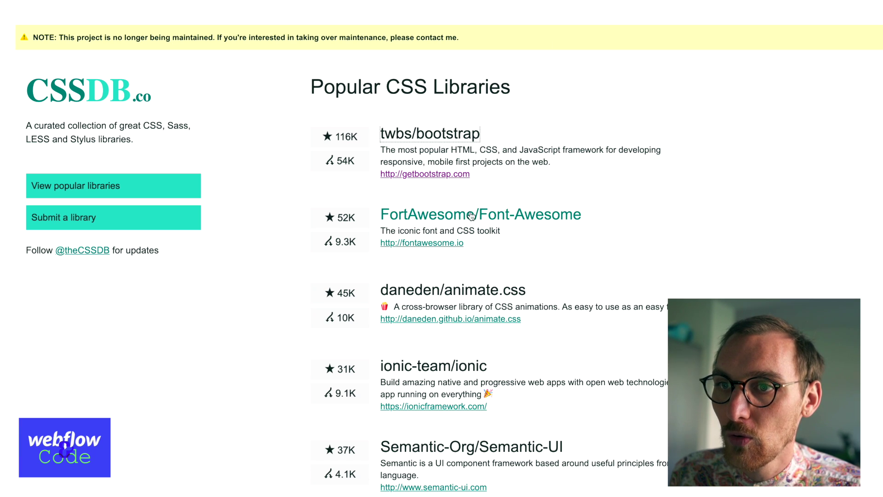
click(471, 216)
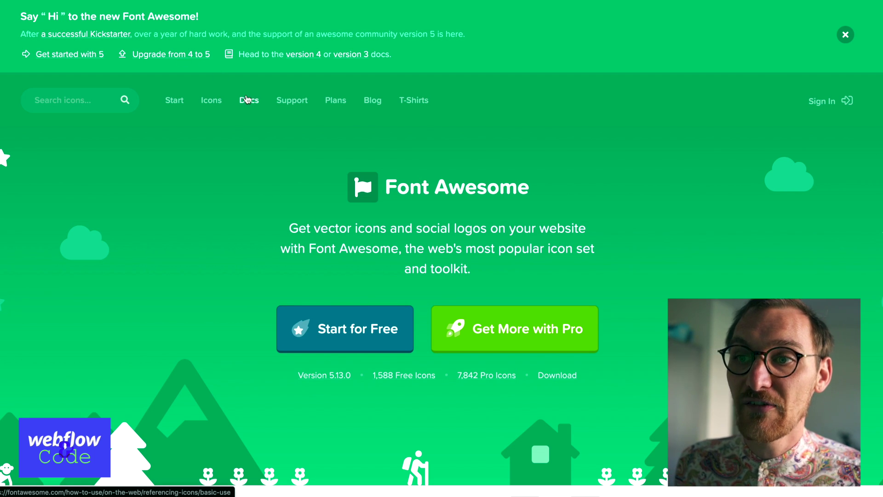
Read Font Awesome's Basic Use docs on how icons like fa-camera are referenced.
scroll(360, 224, down, 8)
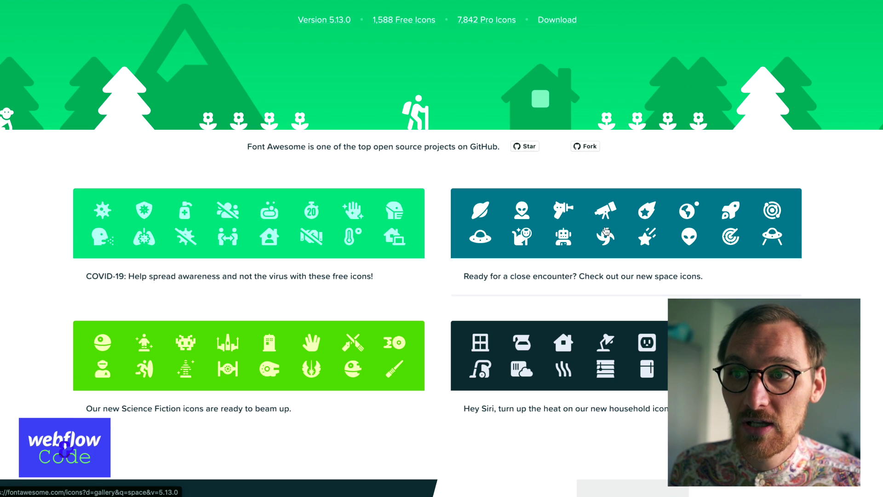
scroll(353, 246, up, 8)
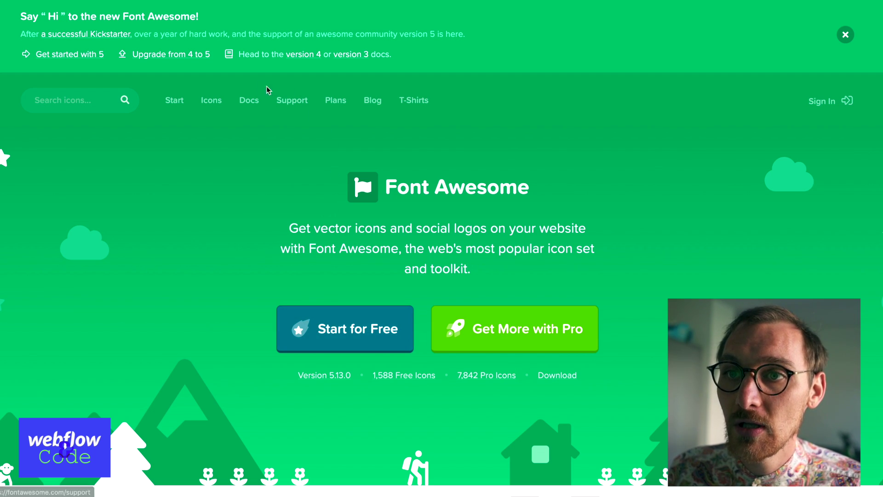
click(249, 100)
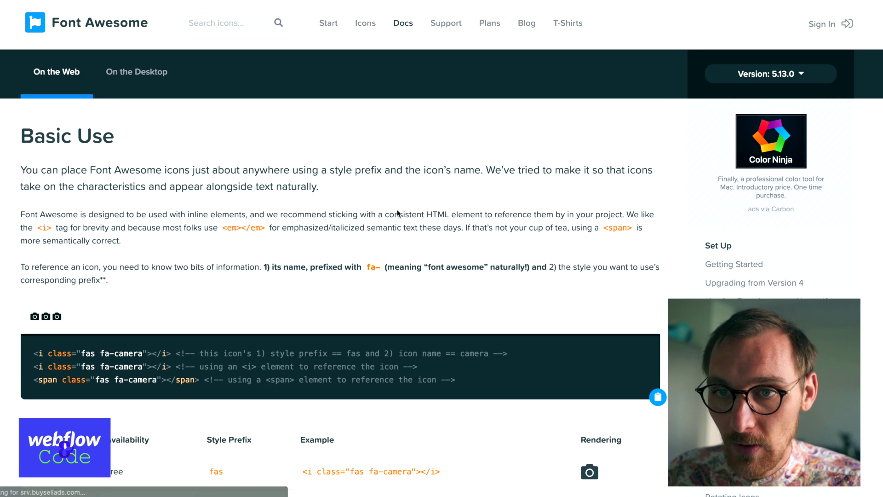
scroll(226, 293, down, 3)
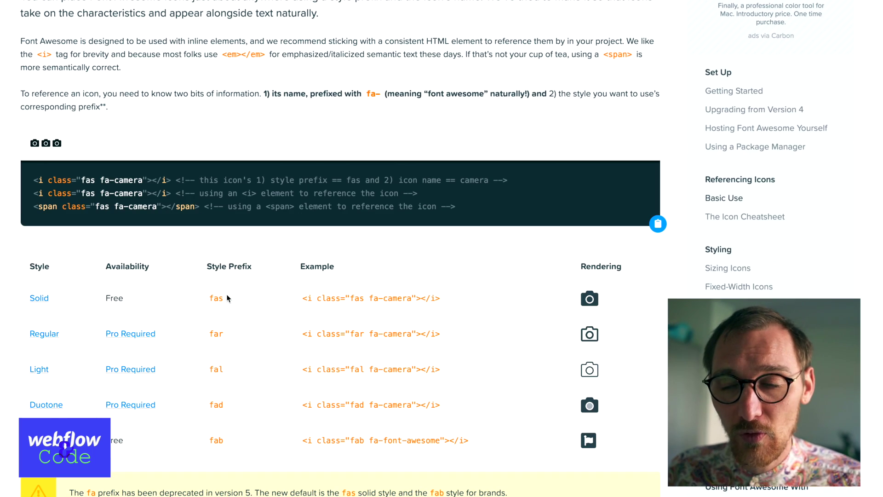
scroll(226, 294, down, 4)
scroll(228, 298, down, 1)
scroll(227, 298, up, 8)
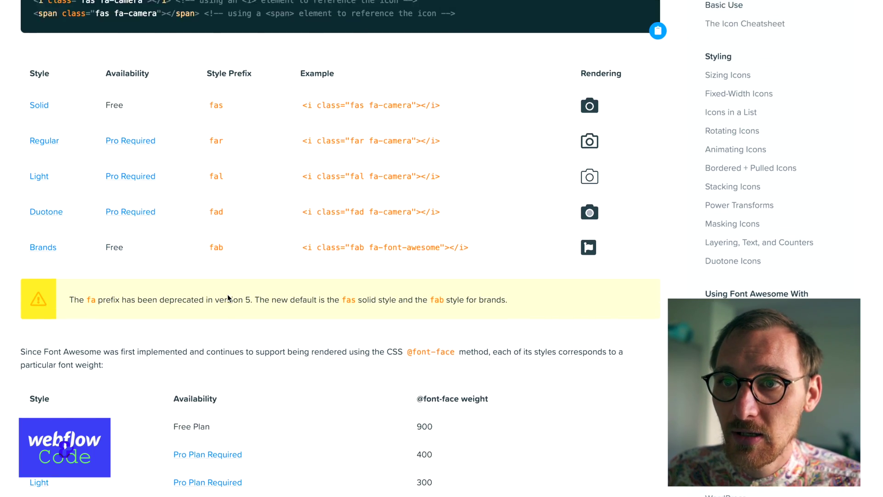
Visit Font Awesome's Get Started for Free page, then enter a 'fontawesmoe cdn' search.
click(333, 25)
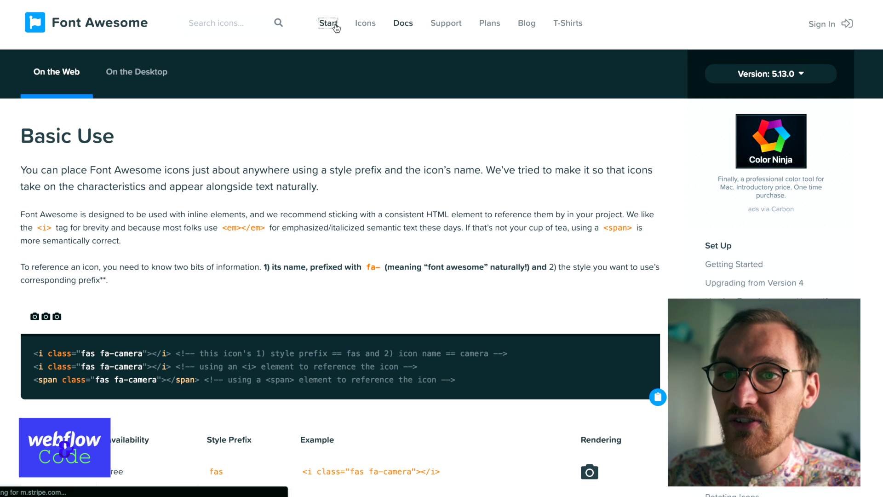
scroll(115, 292, down, 3)
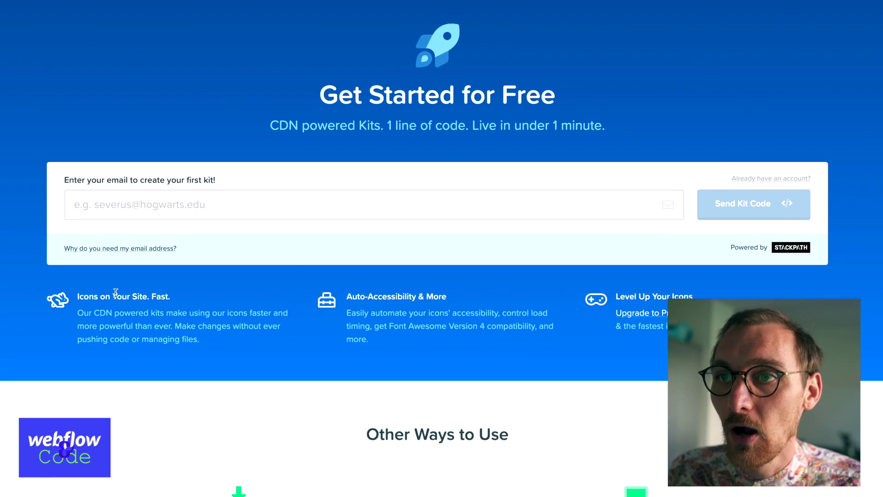
scroll(410, 79, up, 3)
click(279, 258)
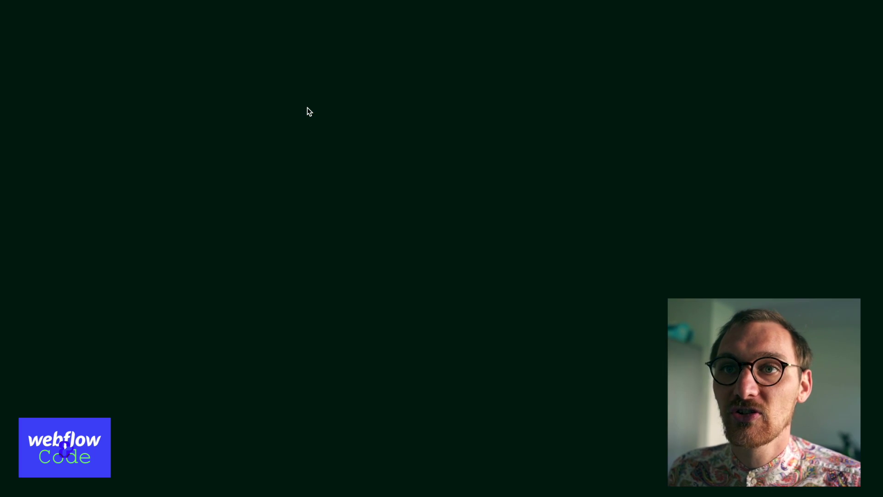
text(fontawes)
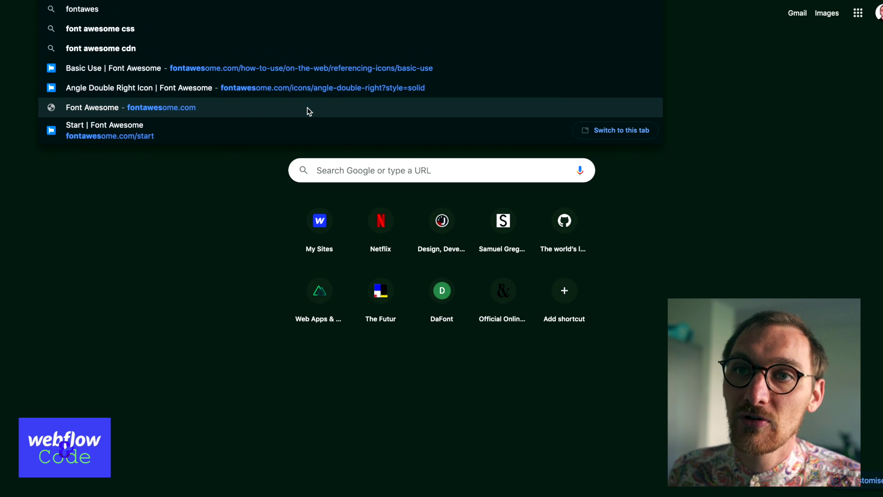
text(moe cdn)
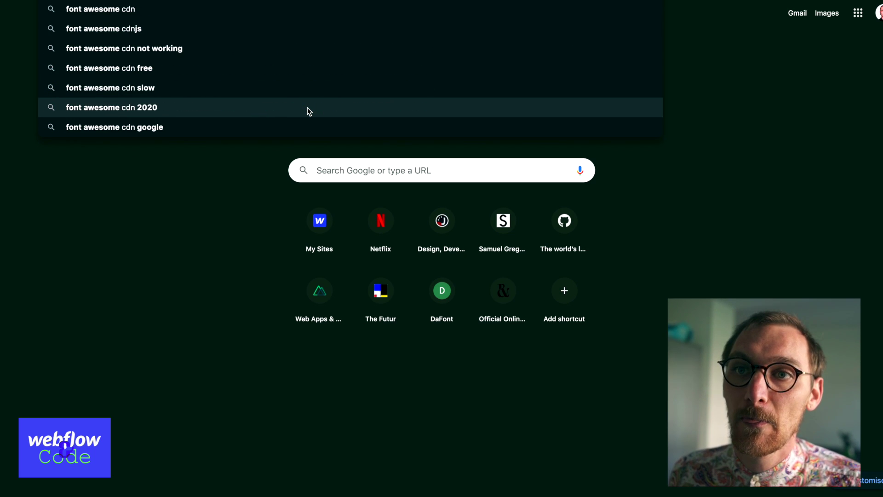
Search 'font awesome cdn' and copy the Font Awesome 4.7.0 CSS link from BootstrapCDN.
key(Return)
ctrl+click(157, 151)
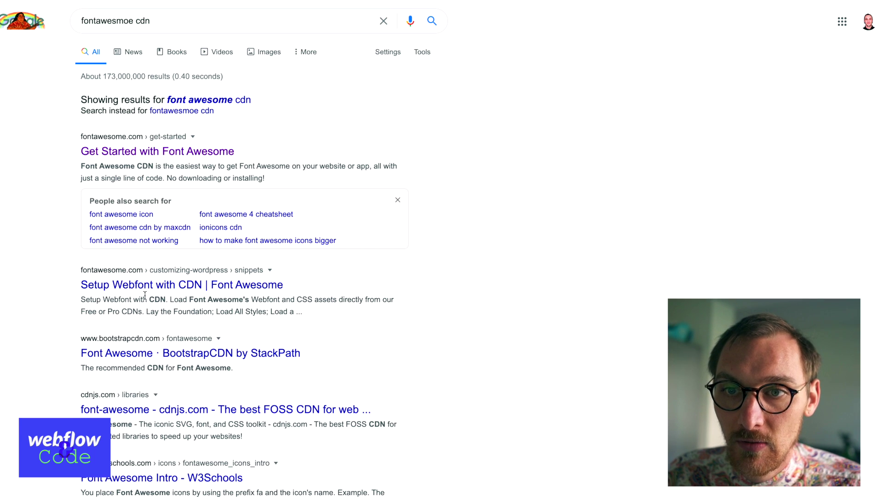
scroll(145, 294, down, 1)
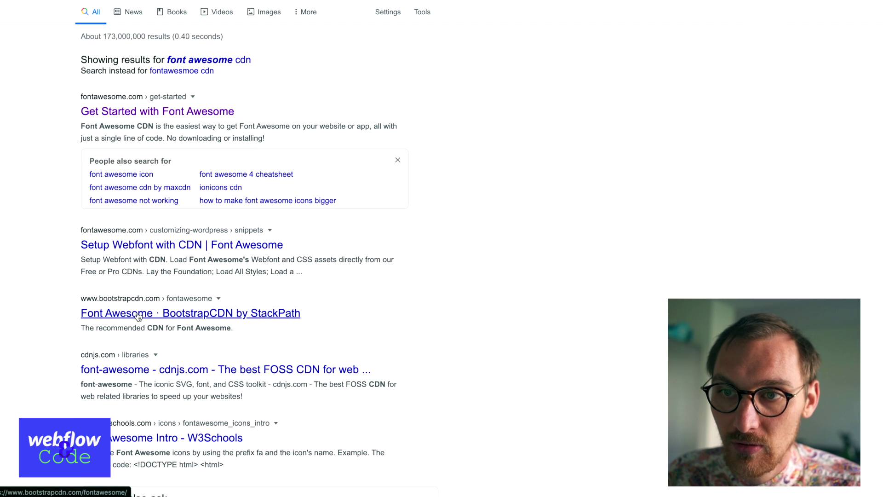
click(141, 318)
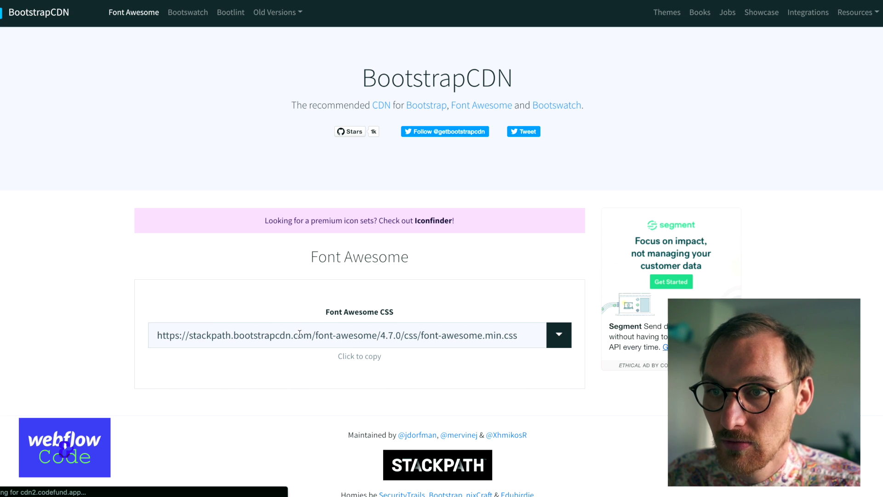
click(359, 336)
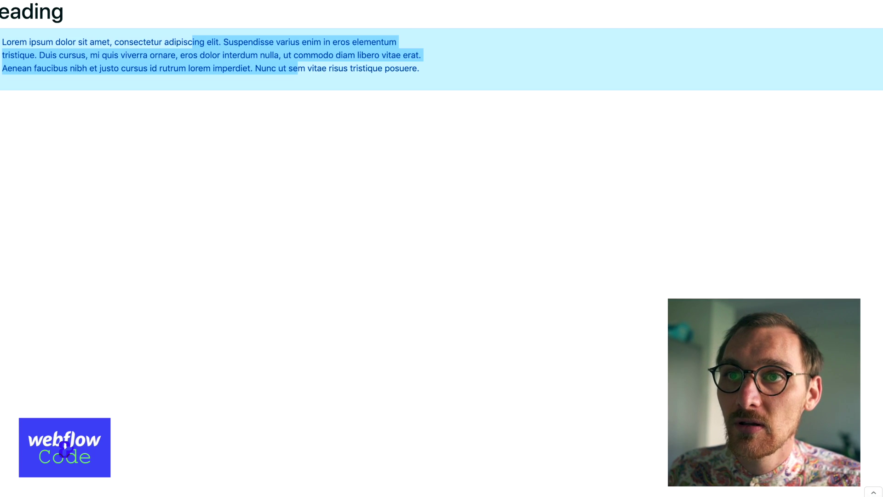
Close the publishing panel and go to the project's Custom Code settings.
double_click(79, 68)
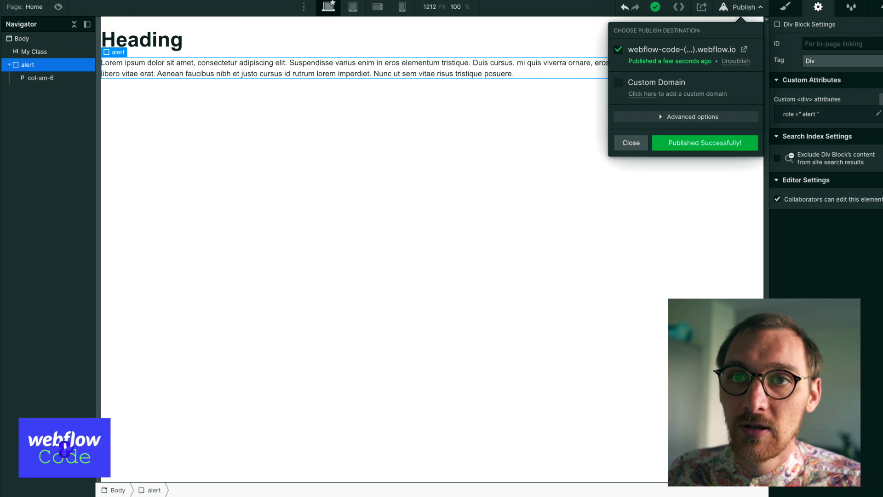
key(Escape)
mouse_move(5, 9)
click(38, 42)
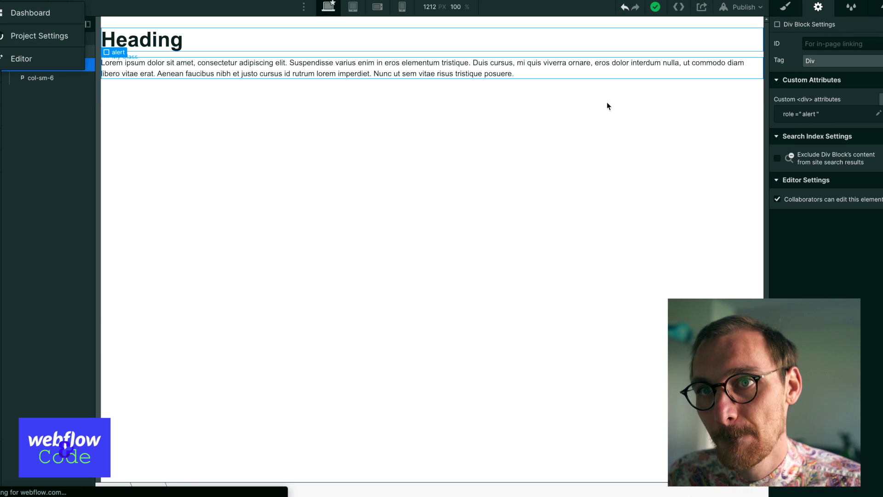
click(549, 88)
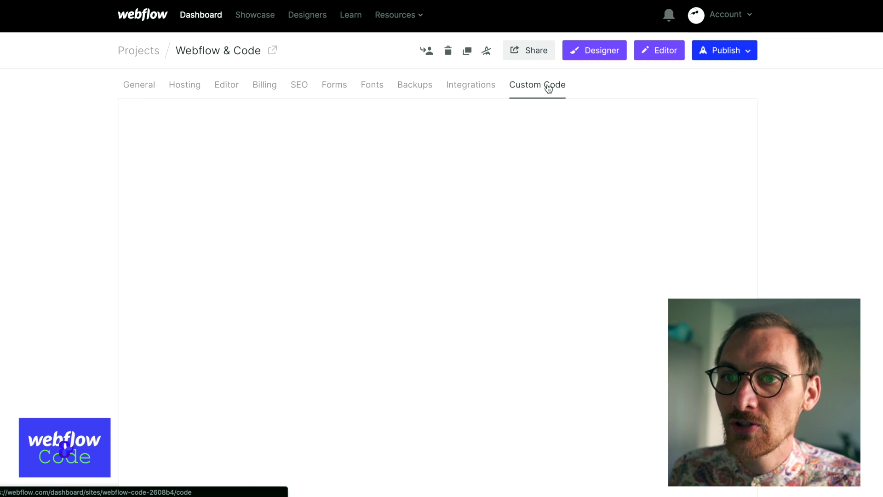
Add a <link rel="stylesheet"> tag with the Font Awesome 4.7.0 CDN URL to the head code and save.
click(381, 289)
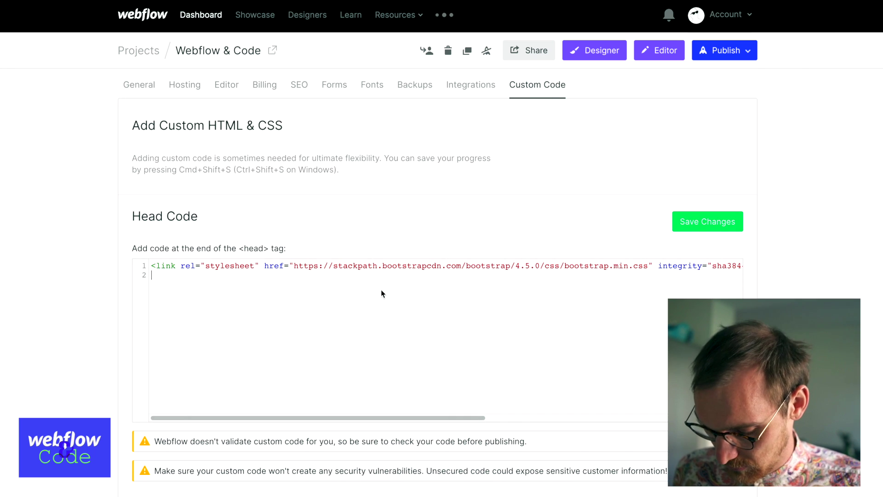
key(ctrl+v)
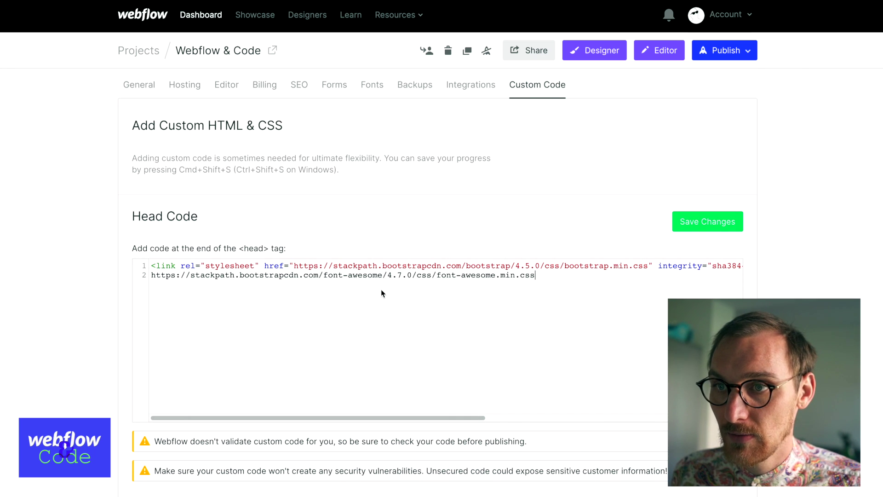
triple_click(579, 276)
key(BackSpace)
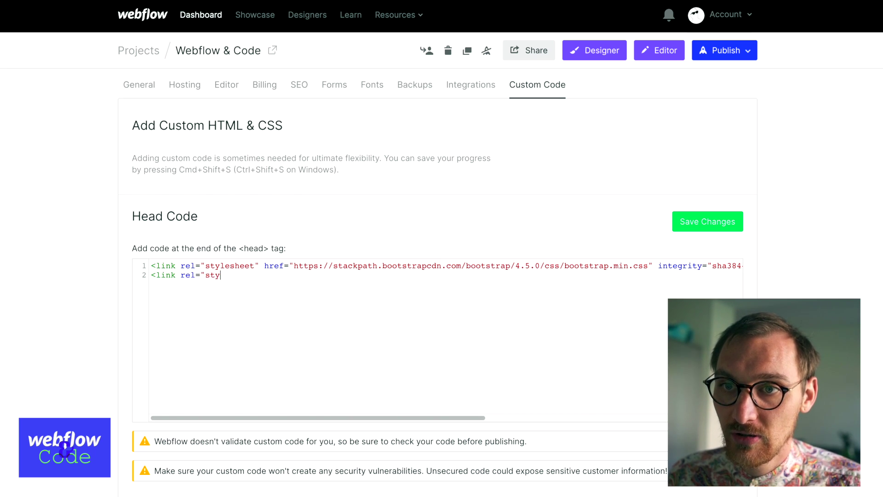
text(<link rel="stylesheet" h)
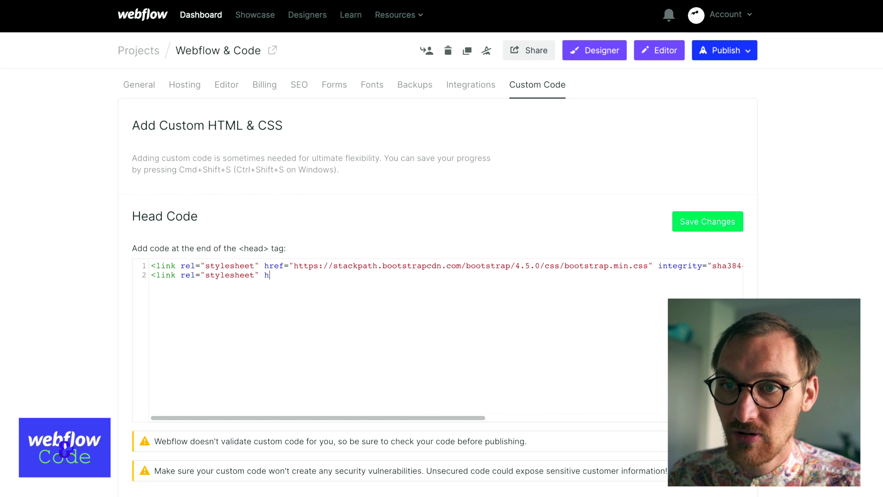
text(ref=)
key(ctrl+v)
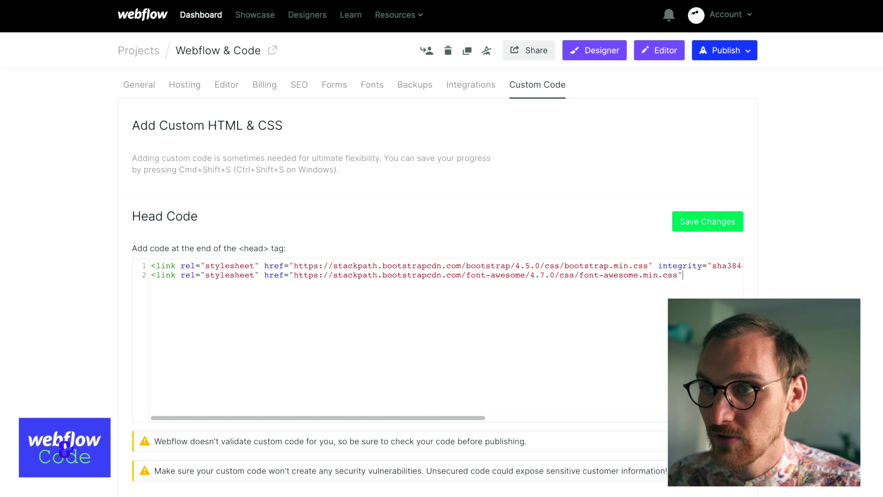
text(/>)
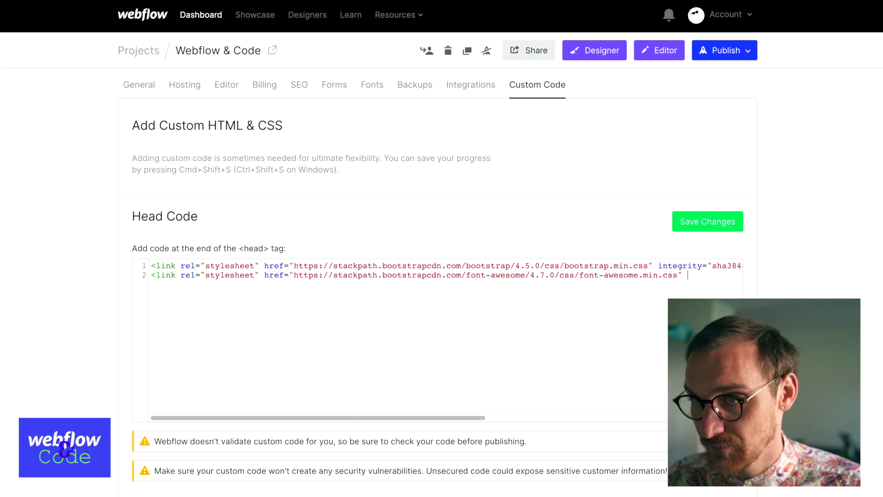
click(702, 224)
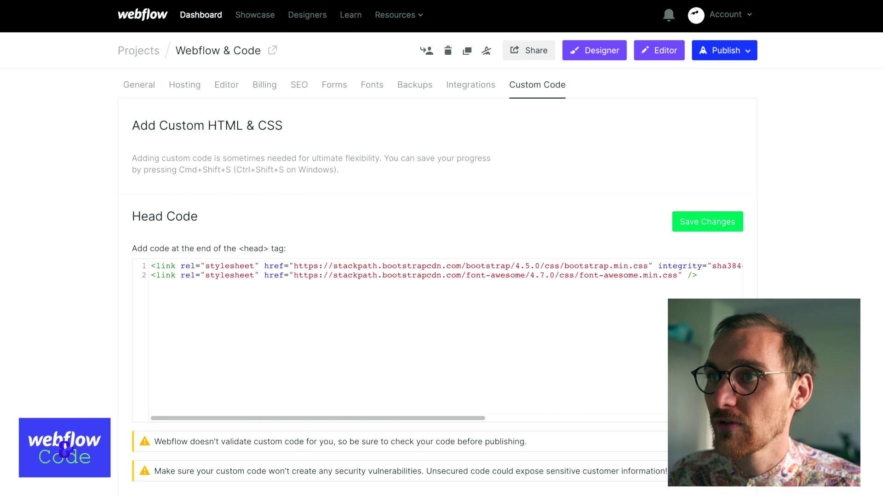
click(639, 5)
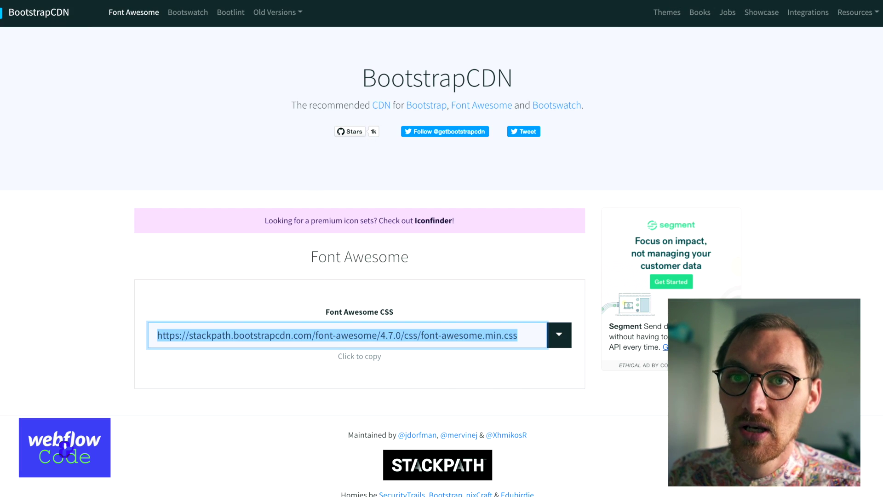
Look up the 'fas fa-camera' class names in Font Awesome's Basic Use documentation.
key(alt+Left)
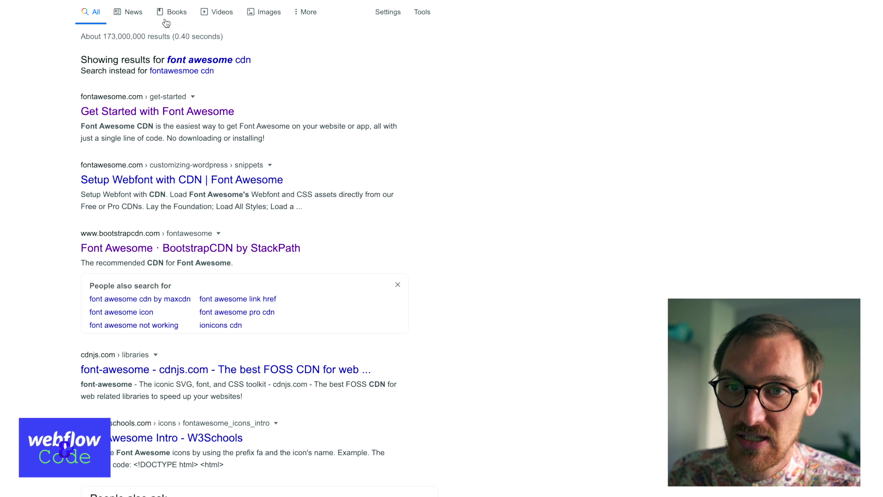
scroll(174, 262, up, 1)
key(alt+Left)
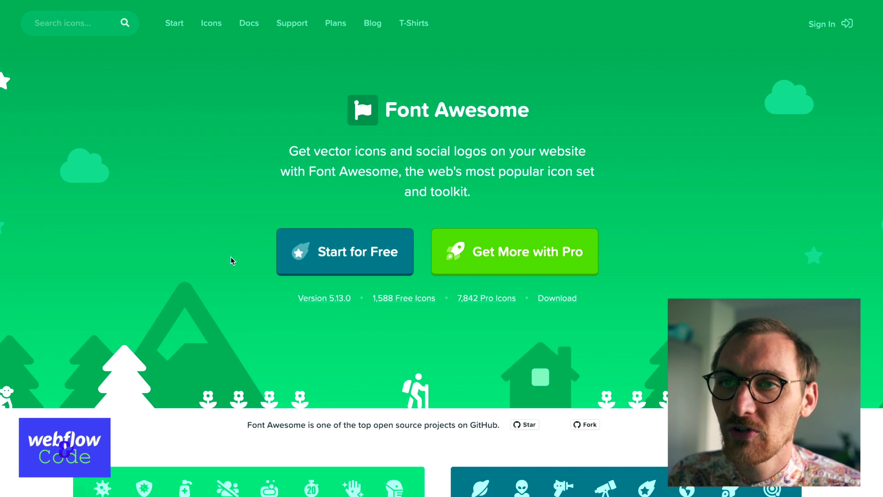
key(shift+Tab)
key(shift+Tab)
key(shift+Tab)
key(shift+Tab)
key(Return)
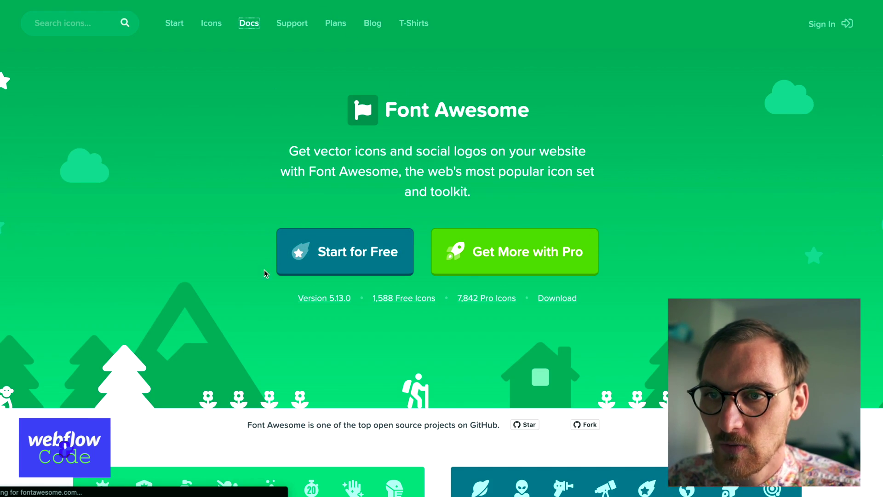
scroll(353, 285, down, 5)
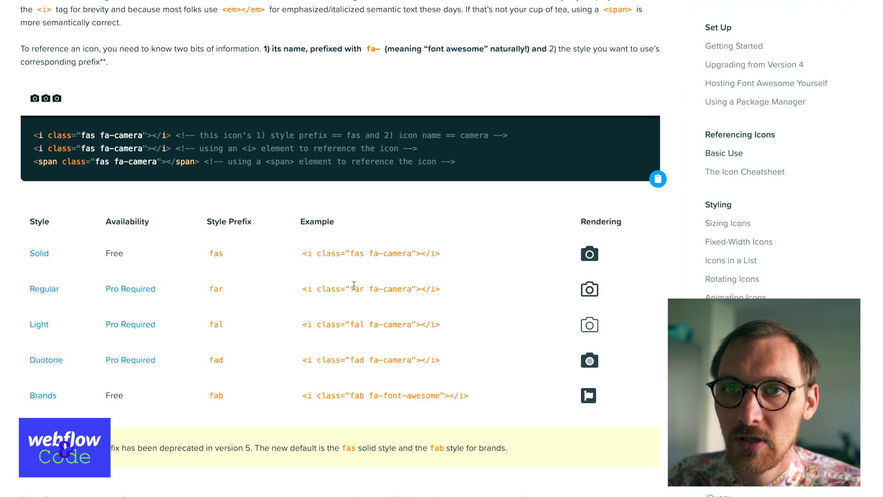
drag(81, 135, 143, 134)
scroll(412, 285, down, 4)
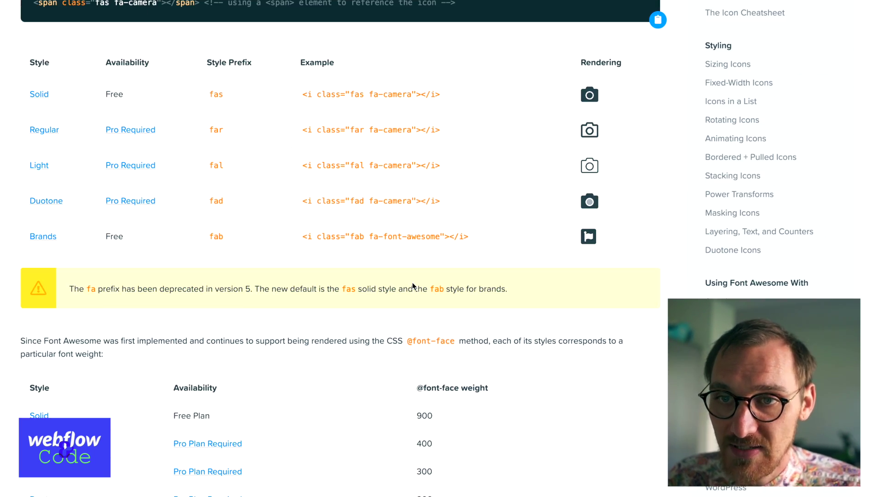
scroll(412, 286, down, 15)
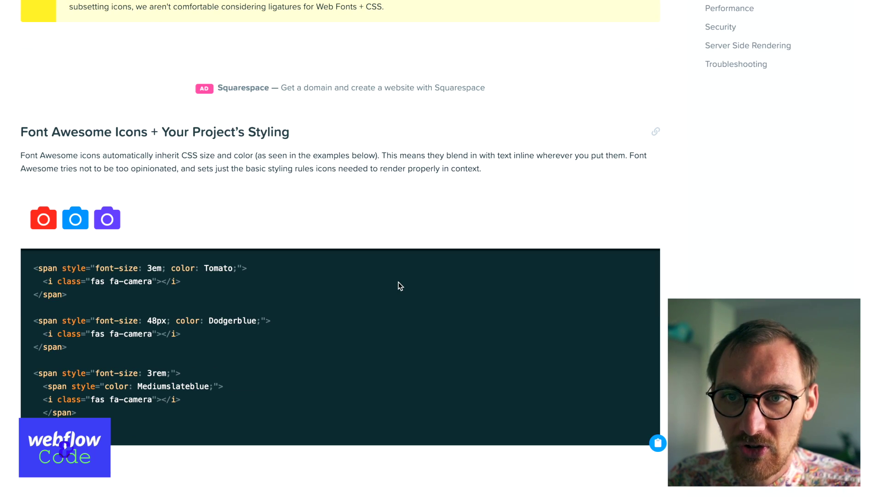
scroll(400, 285, up, 20)
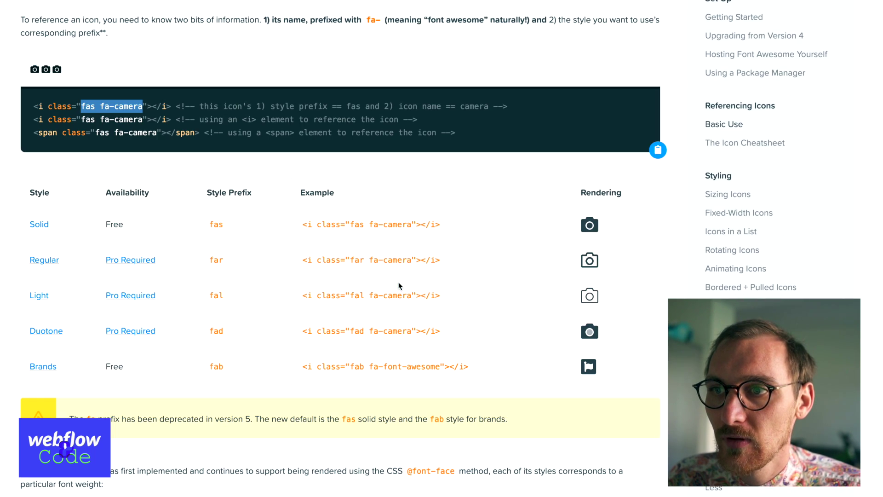
click(351, 225)
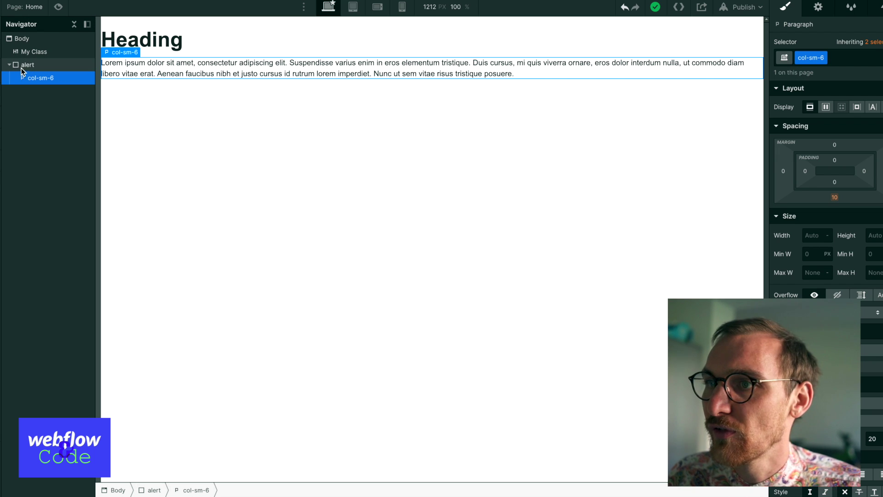
Add a Div Block inside the selected alert and apply the new class 'fa' to it.
click(22, 66)
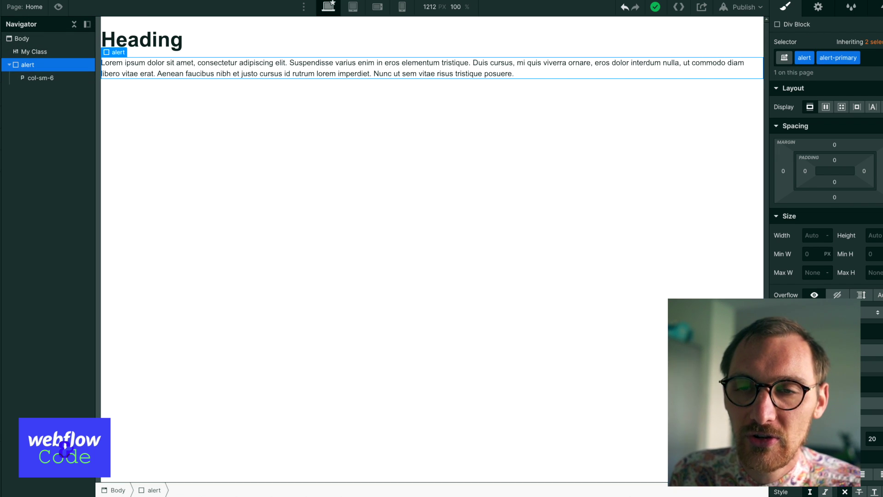
key(a)
click(32, 225)
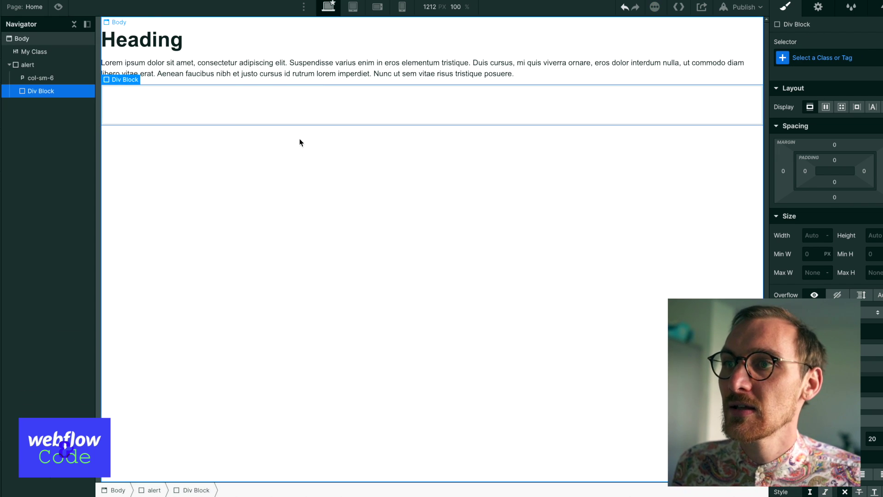
click(832, 58)
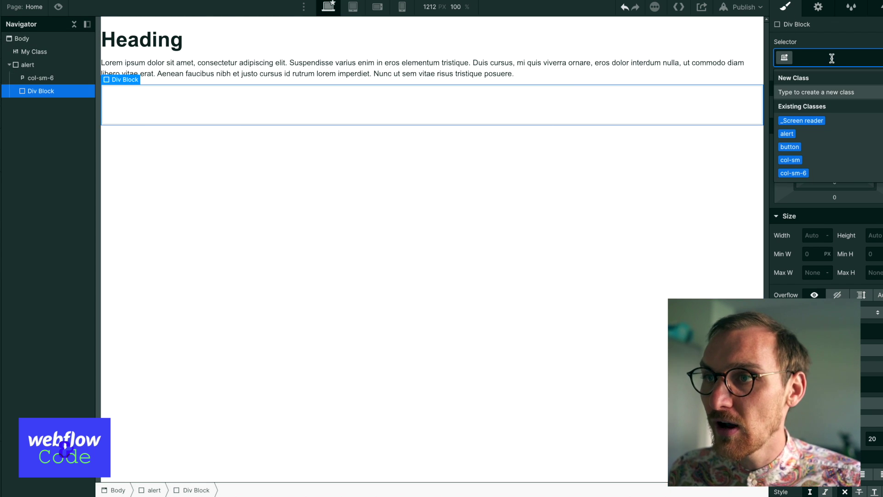
text(fa)
key(Return)
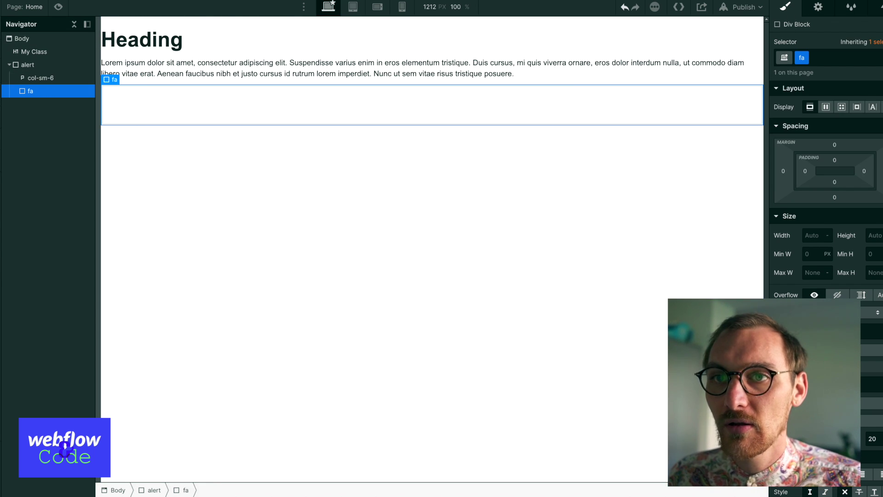
click(840, 58)
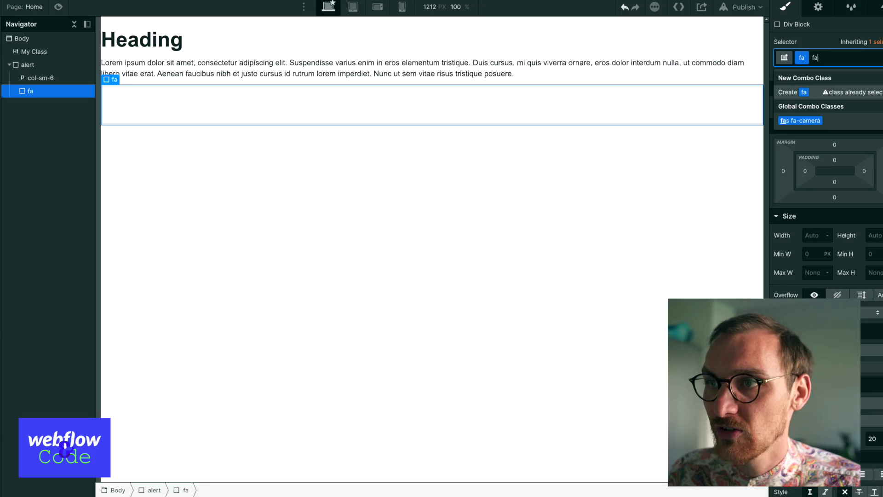
Add the fa-camera combo class and set the div to inline-block, floated left.
text(amera)
key(Return)
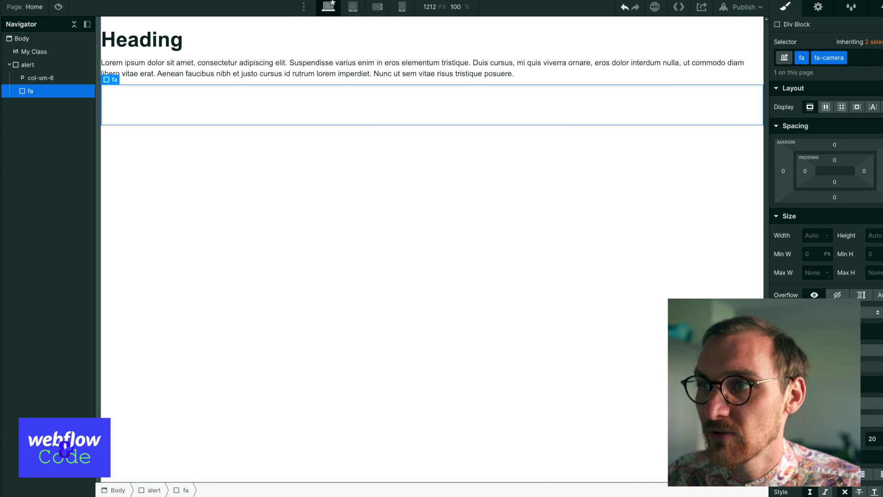
click(872, 107)
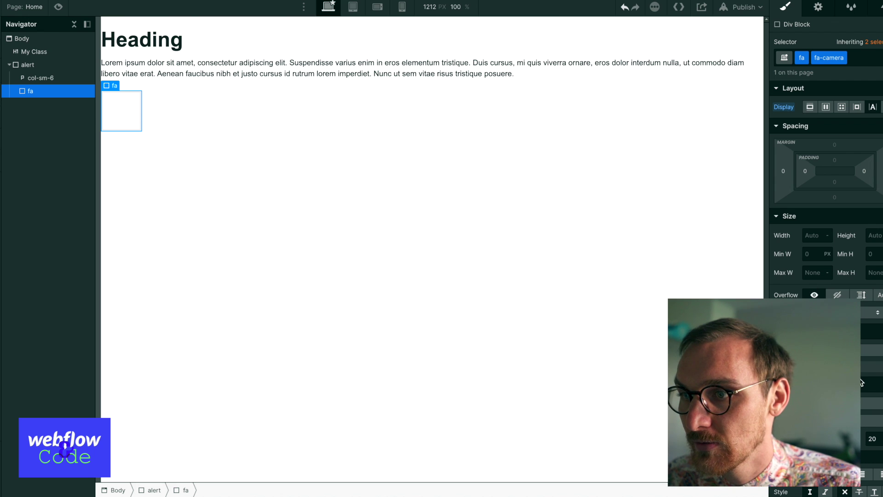
scroll(811, 230, down, 3)
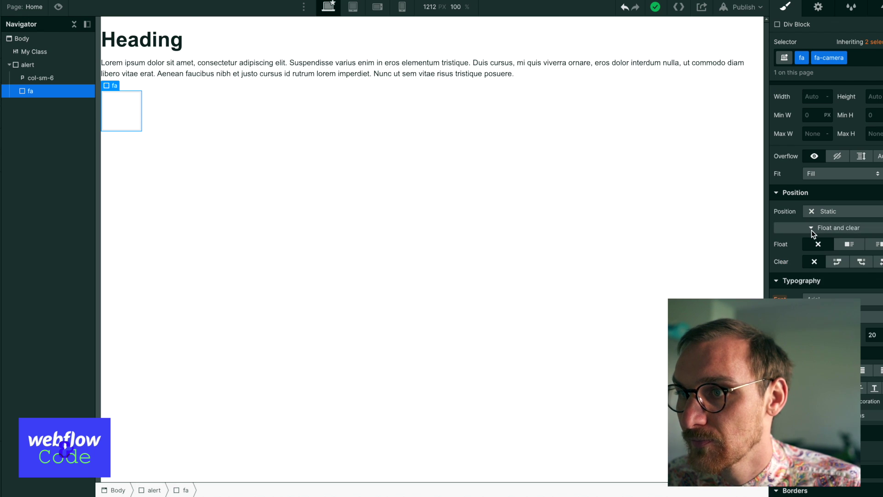
click(850, 243)
Move the fa div above the paragraph and give it a 23px right margin.
drag(35, 95, 29, 77)
scroll(816, 235, up, 3)
drag(880, 171, 881, 161)
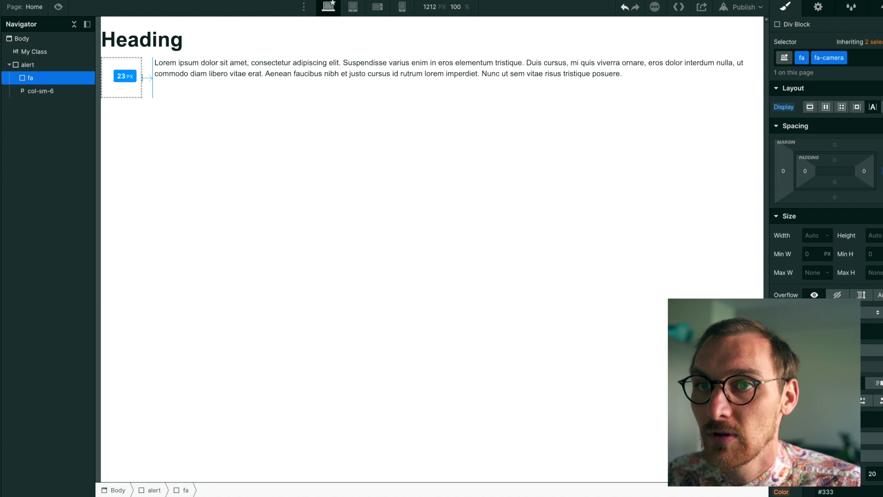
click(738, 7)
Publish the site to the selected domain.
click(689, 147)
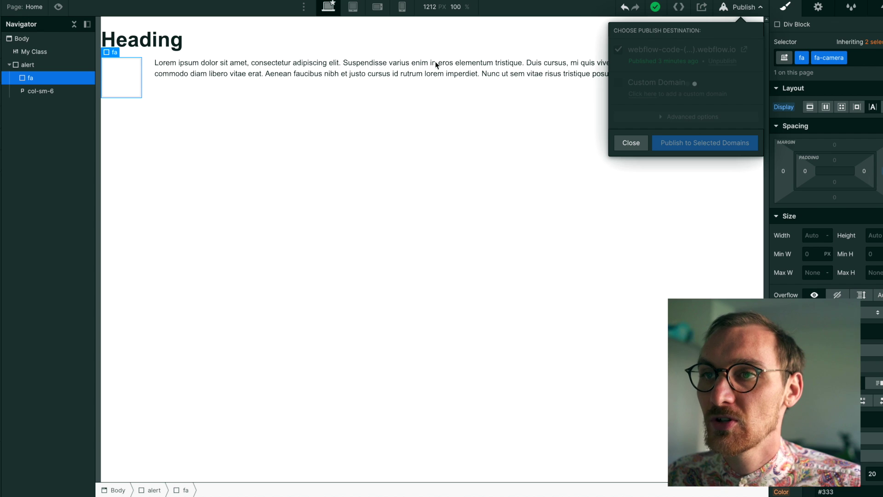